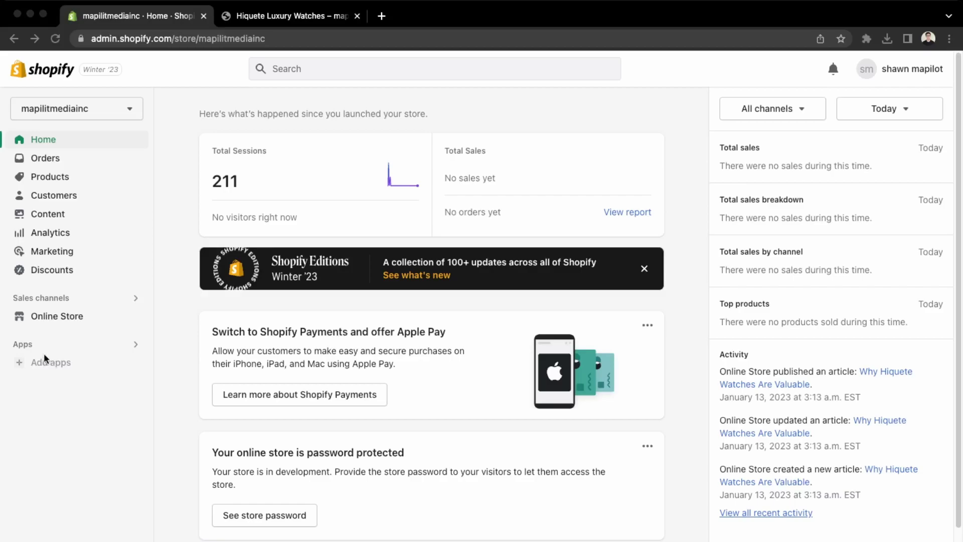
Go to Online Store > Preferences from the sidebar.
{"action": "left_click", "coordinate": [65, 320]}
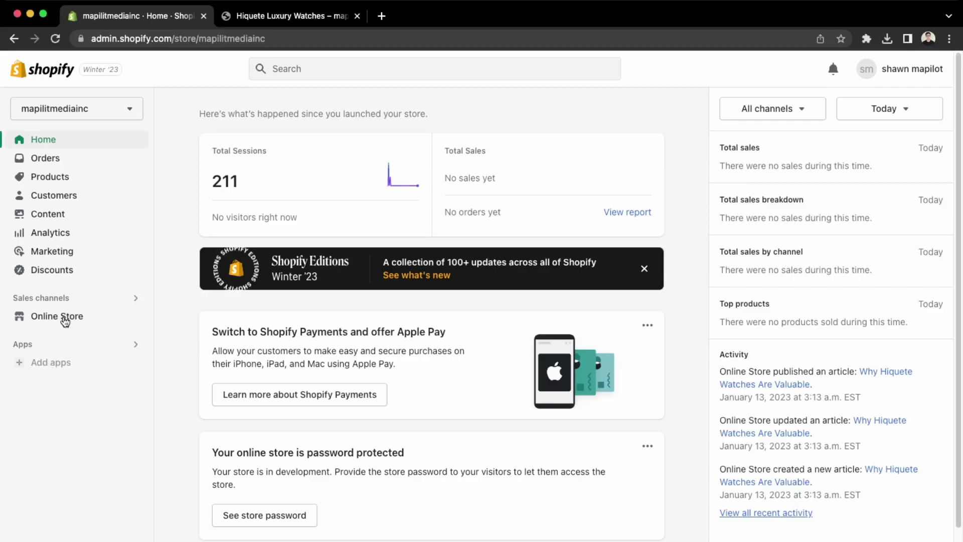
{"action": "left_click", "coordinate": [54, 416]}
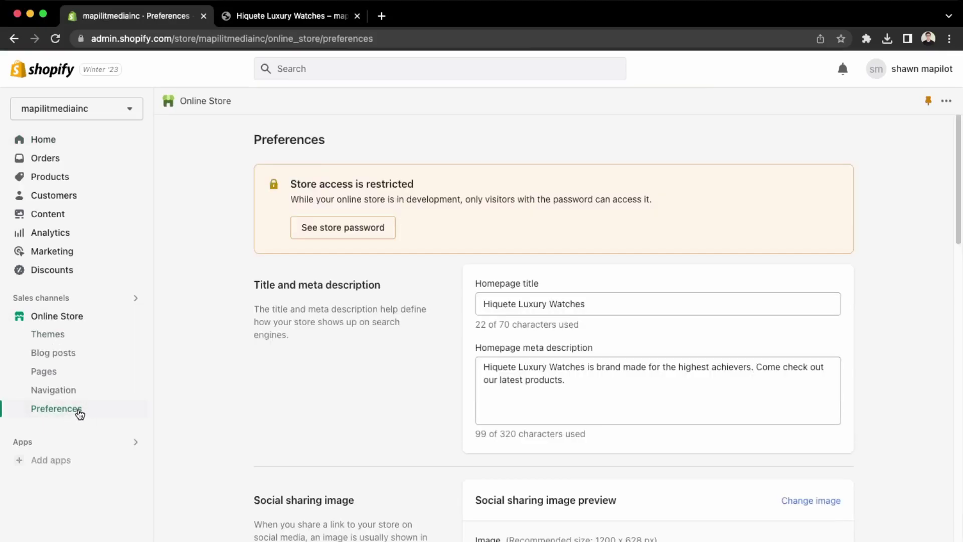
{"action": "left_click_drag", "start_coordinate": [252, 284], "coordinate": [383, 310]}
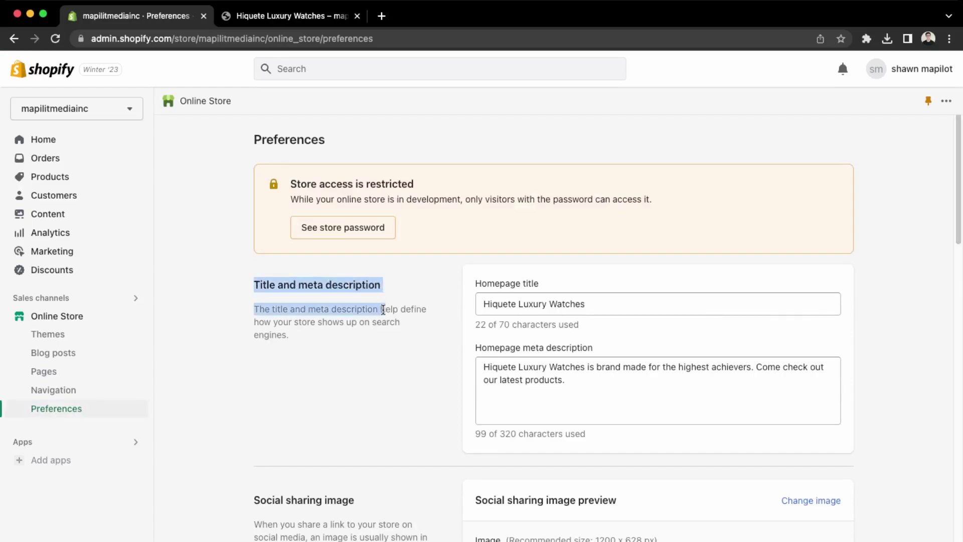
{"action": "left_click", "coordinate": [372, 367]}
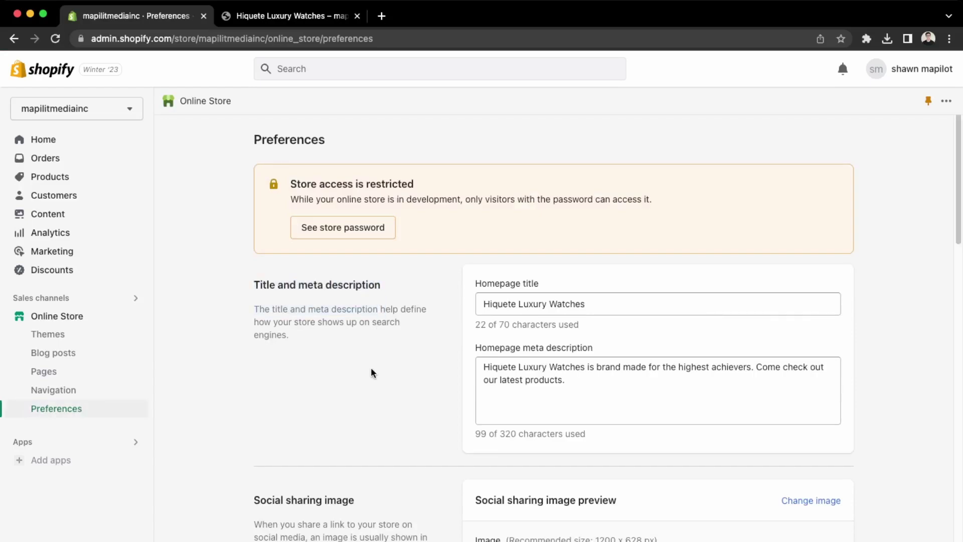
{"action": "left_click", "coordinate": [483, 303]}
{"action": "left_click_drag", "start_coordinate": [483, 304], "coordinate": [655, 305]}
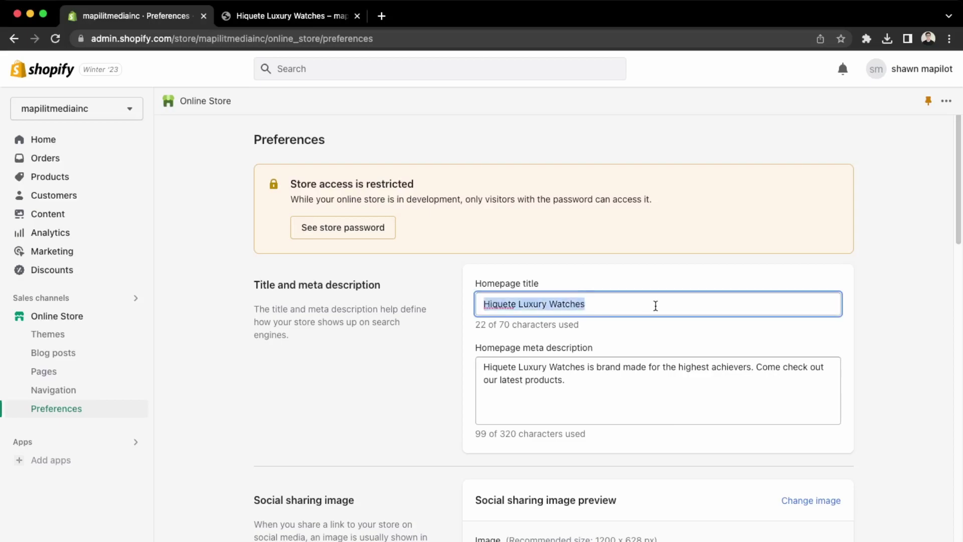
{"action": "left_click_drag", "start_coordinate": [614, 386], "coordinate": [490, 367]}
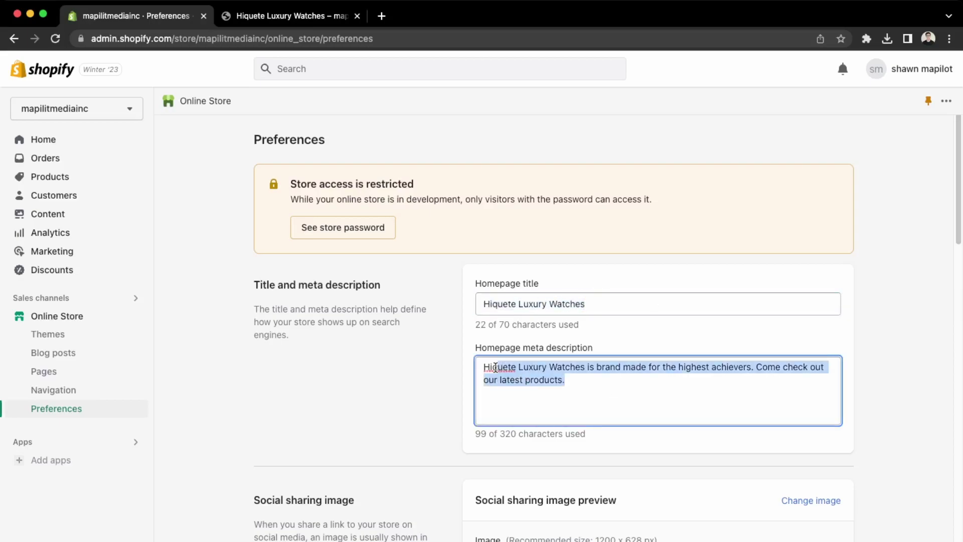
{"action": "left_click", "coordinate": [661, 380]}
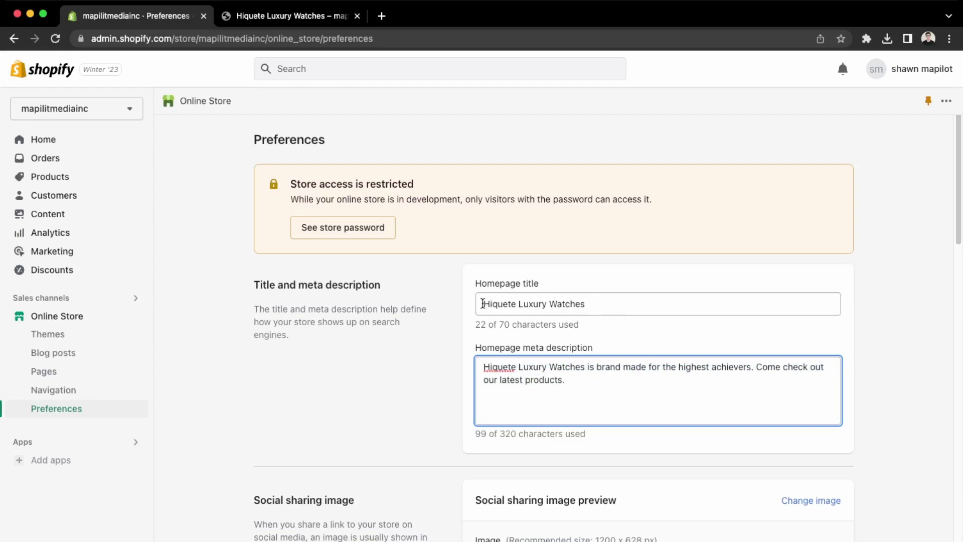
{"action": "left_click_drag", "start_coordinate": [483, 304], "coordinate": [621, 305]}
{"action": "left_click", "coordinate": [606, 306]}
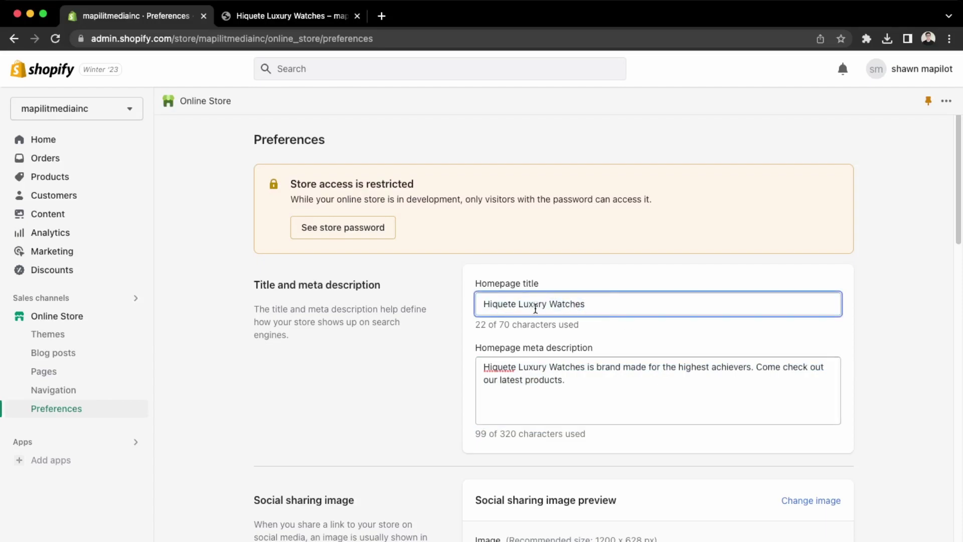
{"action": "left_click_drag", "start_coordinate": [484, 306], "coordinate": [606, 303]}
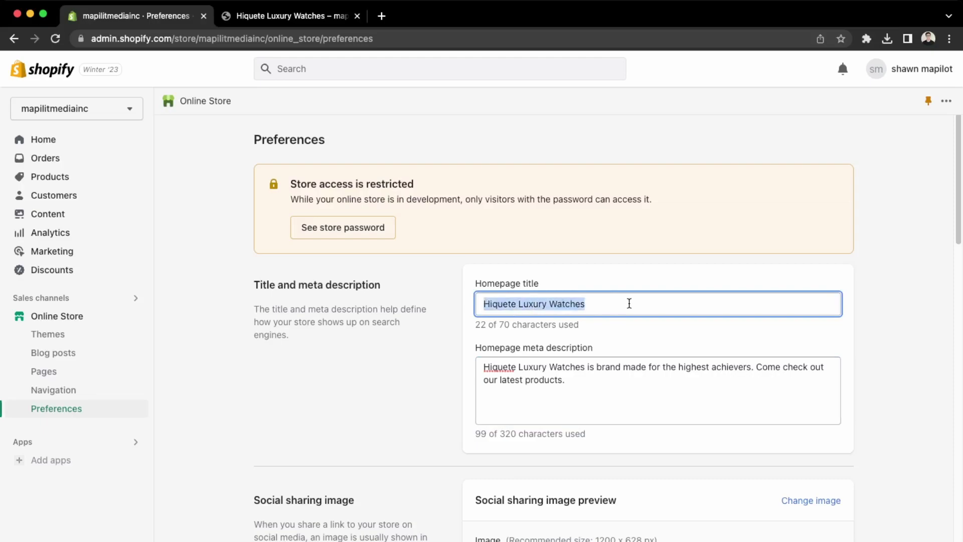
Append '- Best Luxury & Affordable Watch' to the homepage title, fixing the typo.
{"action": "left_click", "coordinate": [628, 303]}
{"action": "type", "text": "-"}
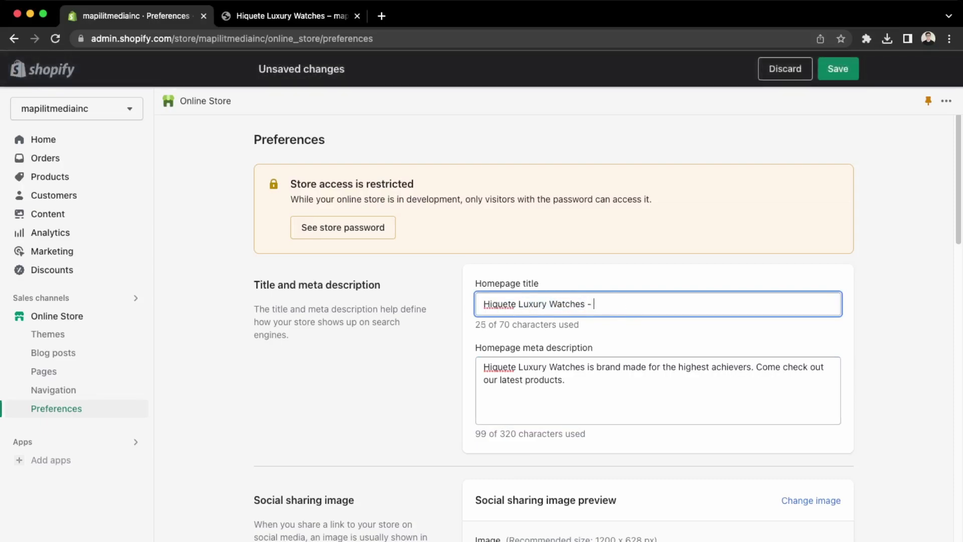
{"action": "type", "text": " Best Luxury Watch"}
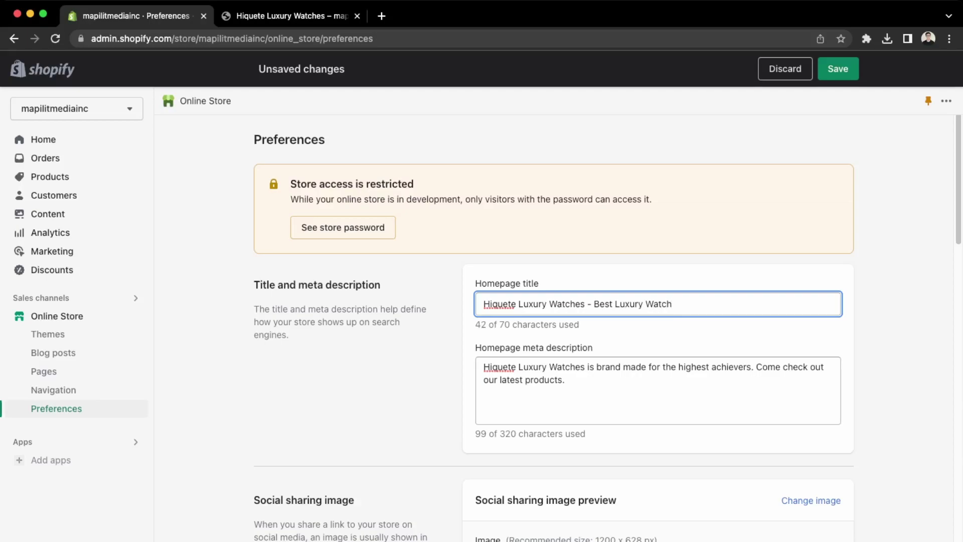
{"action": "left_click", "coordinate": [648, 304]}
{"action": "type", "text": "& Ad"}
{"action": "key", "text": "BackSpace"}
{"action": "type", "text": "ffordable"}
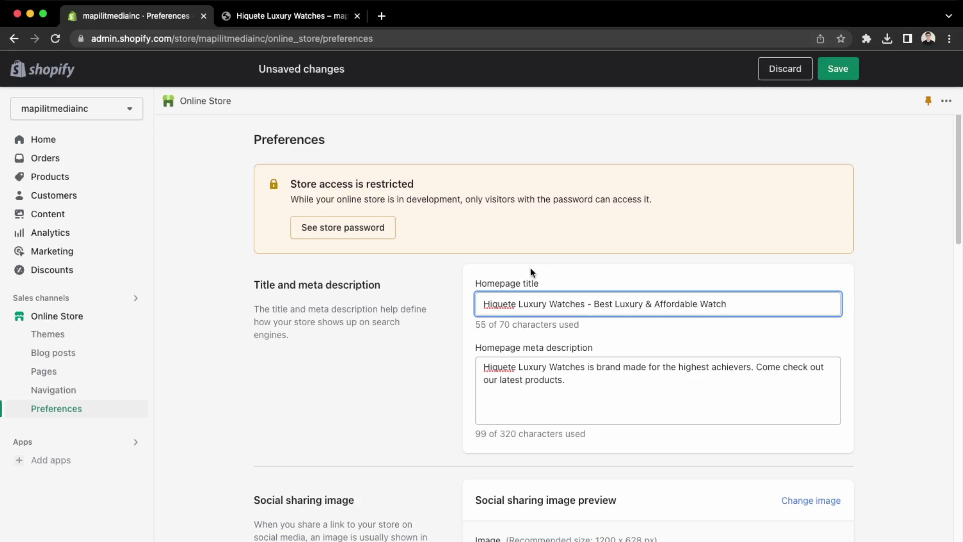
Finish the title with 'Watches' and check the meta description's 320-character limit.
{"action": "left_click", "coordinate": [593, 306]}
{"action": "left_click_drag", "start_coordinate": [593, 306], "coordinate": [733, 300]}
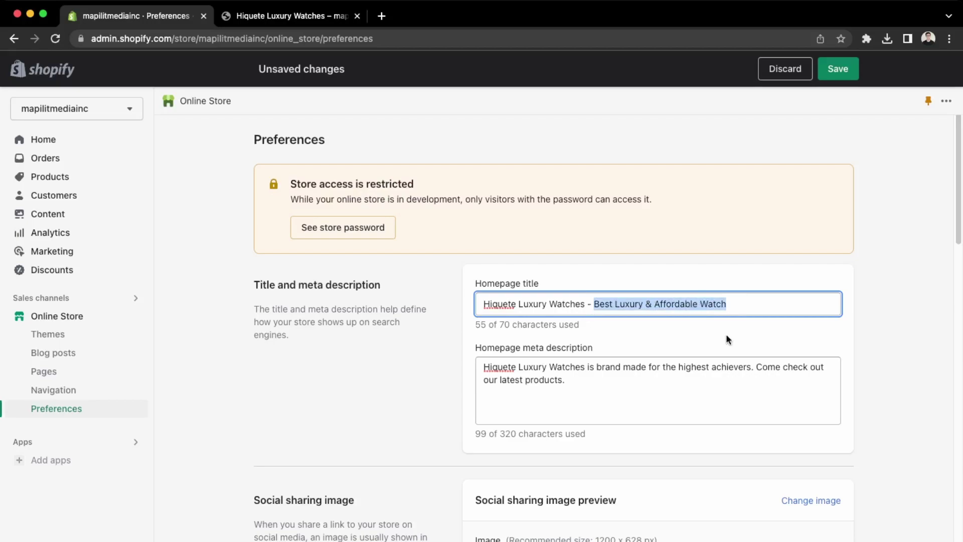
{"action": "left_click", "coordinate": [740, 306]}
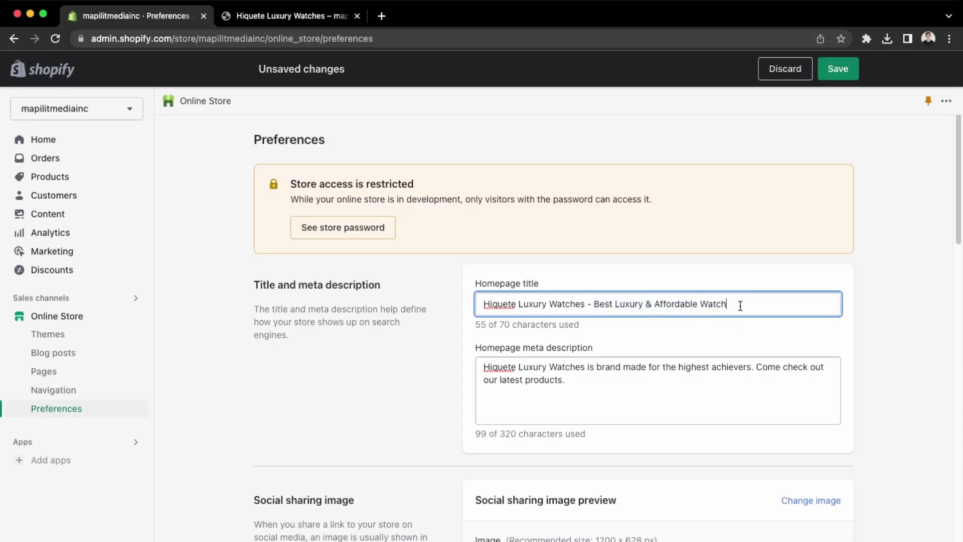
{"action": "type", "text": "es"}
{"action": "left_click", "coordinate": [651, 385]}
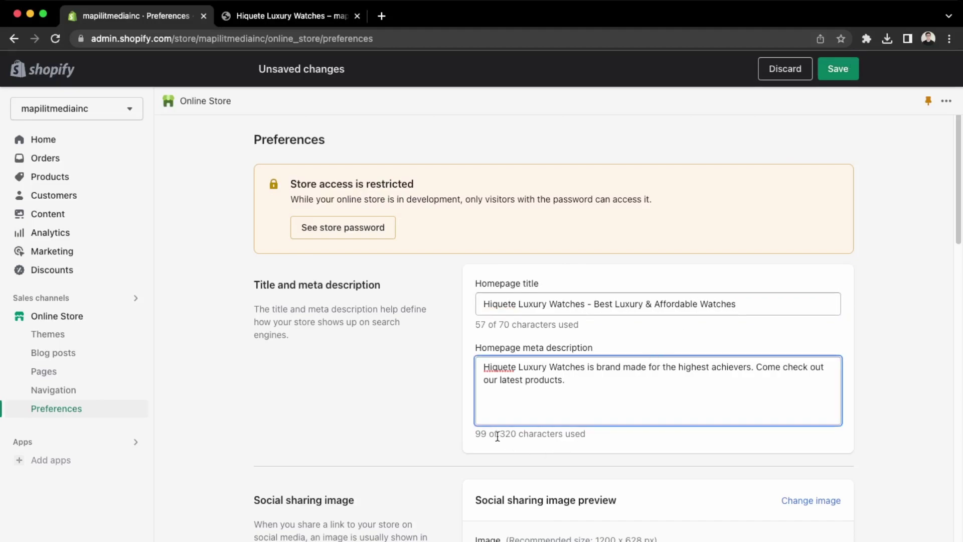
{"action": "left_click_drag", "start_coordinate": [497, 437], "coordinate": [519, 435]}
Add a lifetime-warranty and North America, Asia, and Europe store-locations sentence to the meta description.
{"action": "left_click", "coordinate": [583, 379]}
{"action": "type", "text": "All o"}
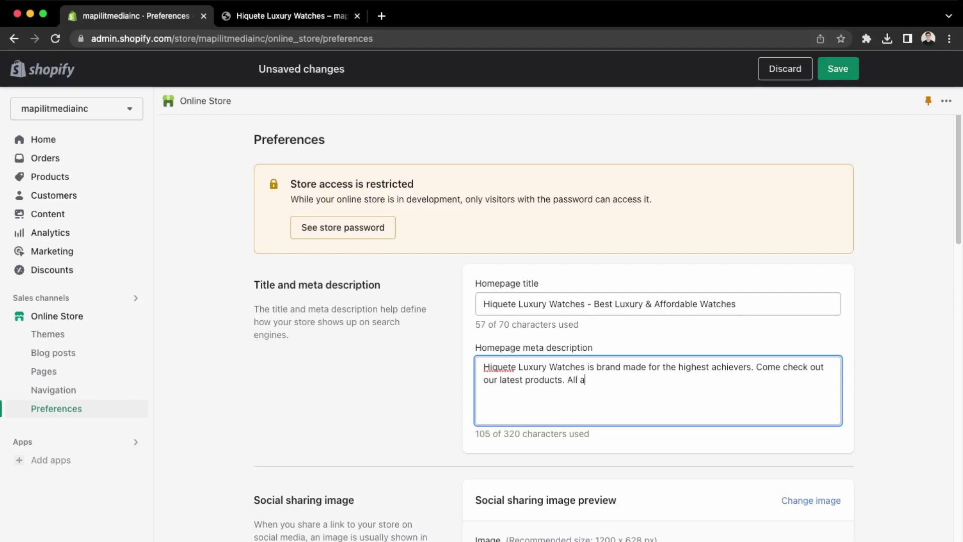
{"action": "key", "text": "BackSpace"}
{"action": "type", "text": "oi"}
{"action": "key", "text": "BackSpace"}
{"action": "type", "text": "f our "}
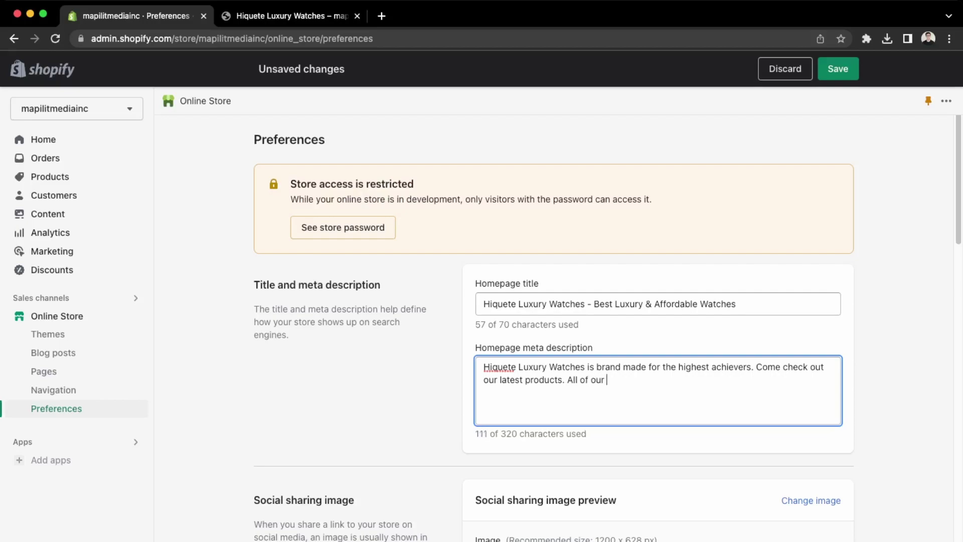
{"action": "type", "text": "watches com"}
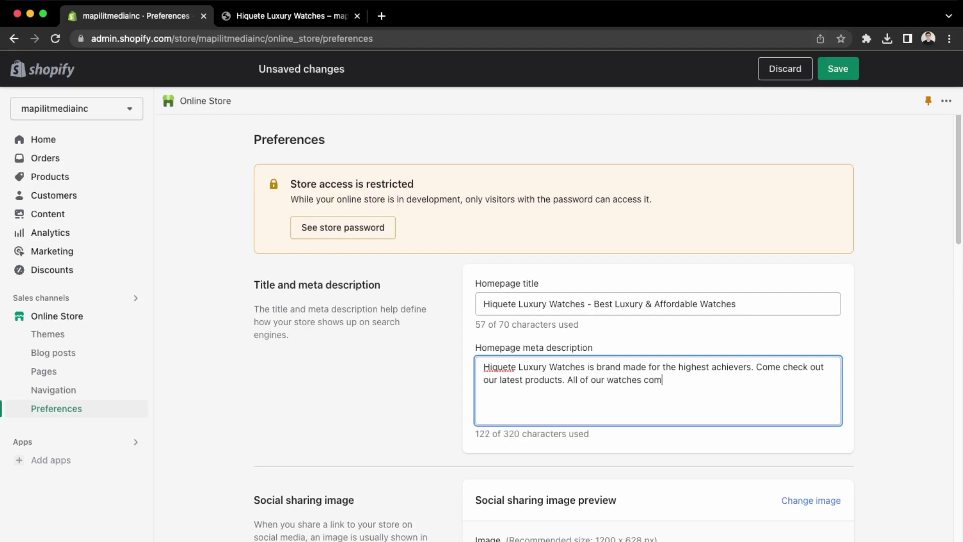
{"action": "type", "text": "es with a lifetime wa"}
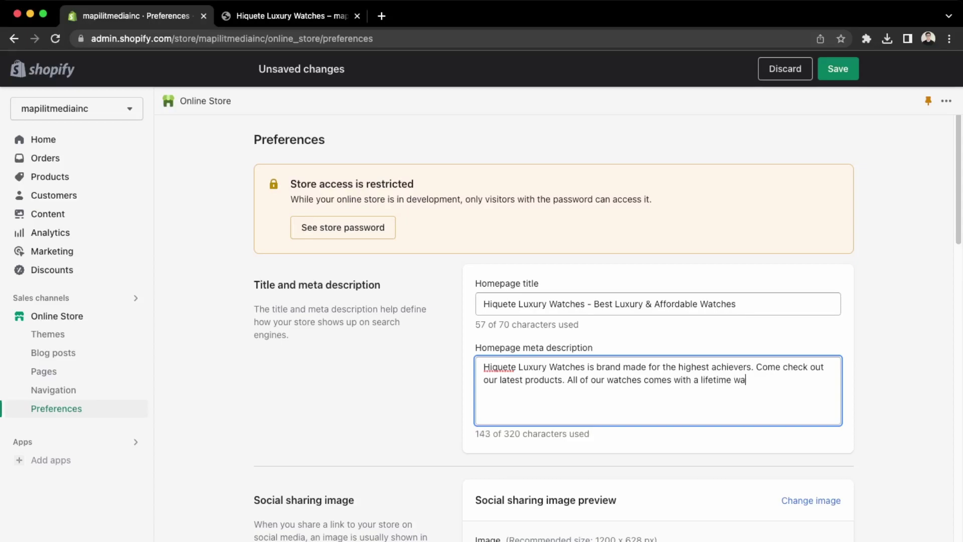
{"action": "type", "text": "rranty and have store loc"}
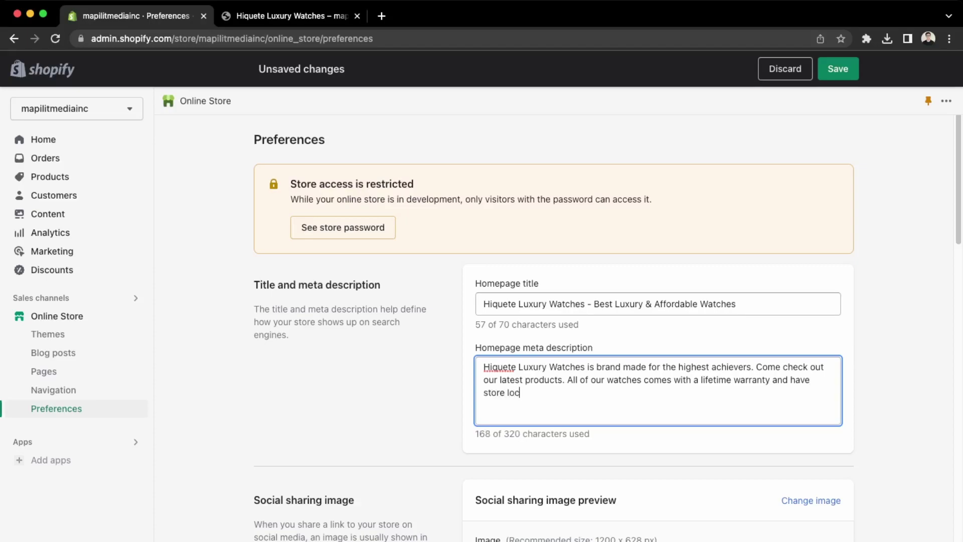
{"action": "type", "text": "ations throughout North America"}
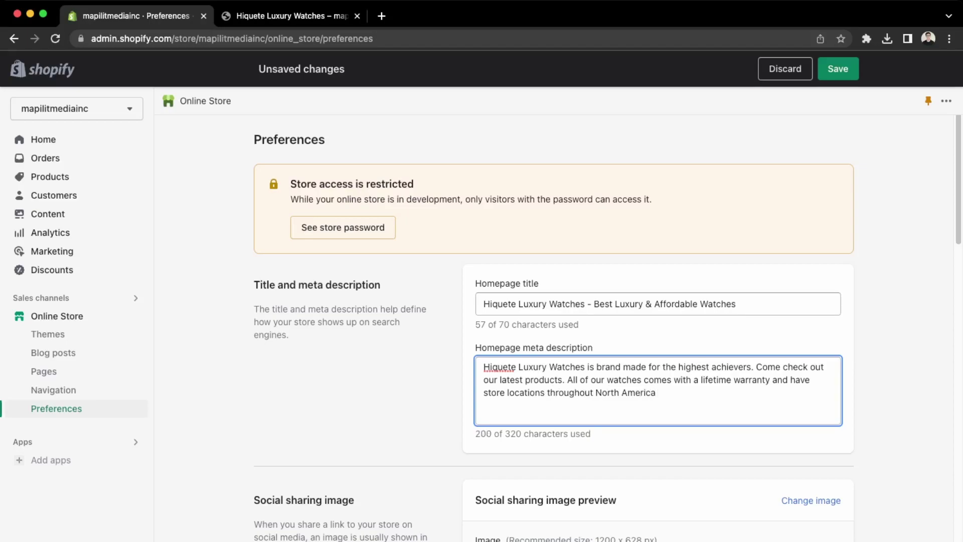
{"action": "key", "text": "BackSpace"}
{"action": "type", "text": ", Asia, and Europe"}
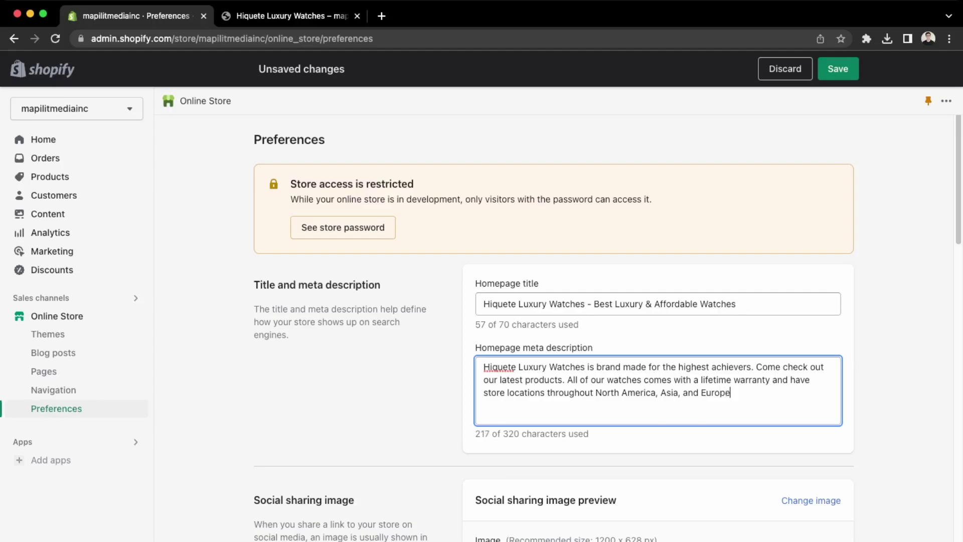
{"action": "type", "text": "."}
Review the rest of the Preferences page, including the social sharing image, and save.
{"action": "scroll", "coordinate": [468, 393], "scroll_direction": "down", "scroll_amount": 3}
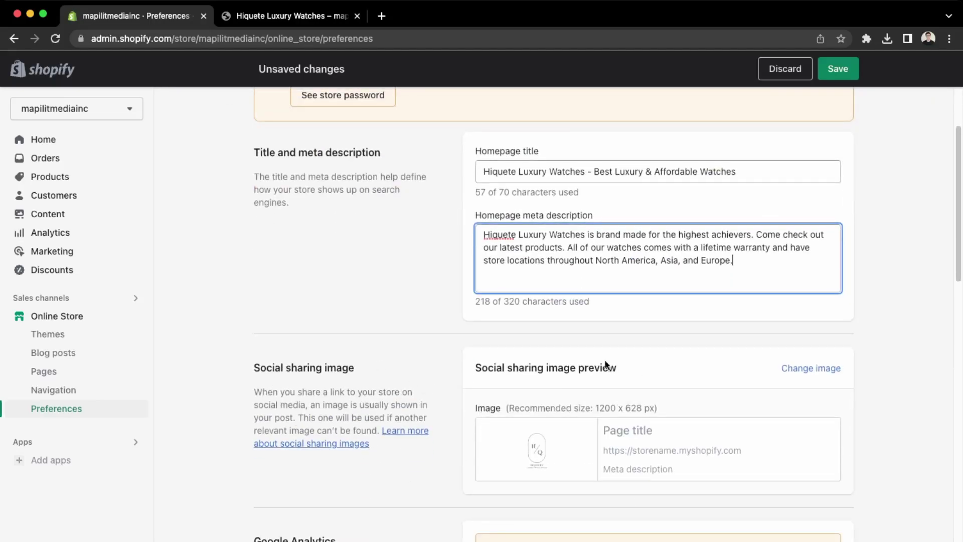
{"action": "left_click_drag", "start_coordinate": [477, 368], "coordinate": [637, 372]}
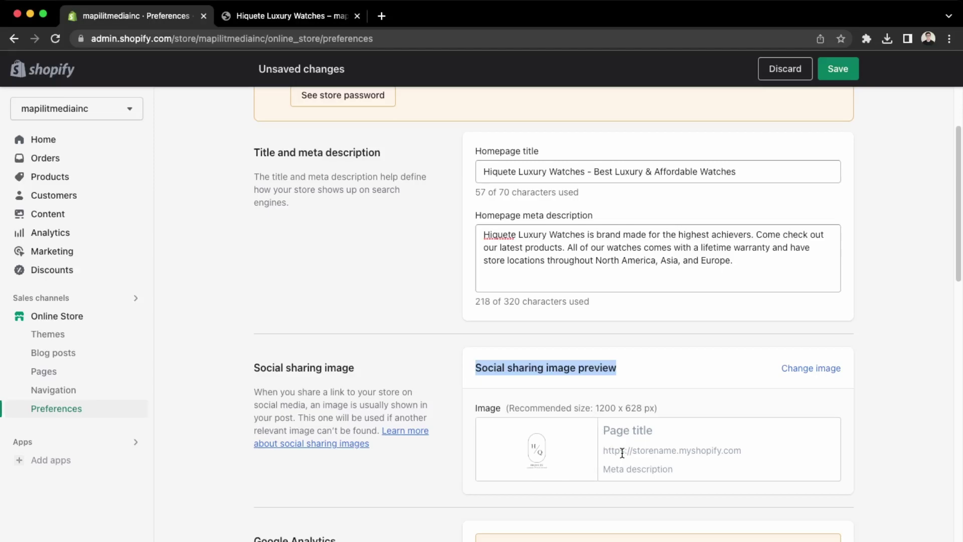
{"action": "scroll", "coordinate": [622, 453], "scroll_direction": "down", "scroll_amount": 8}
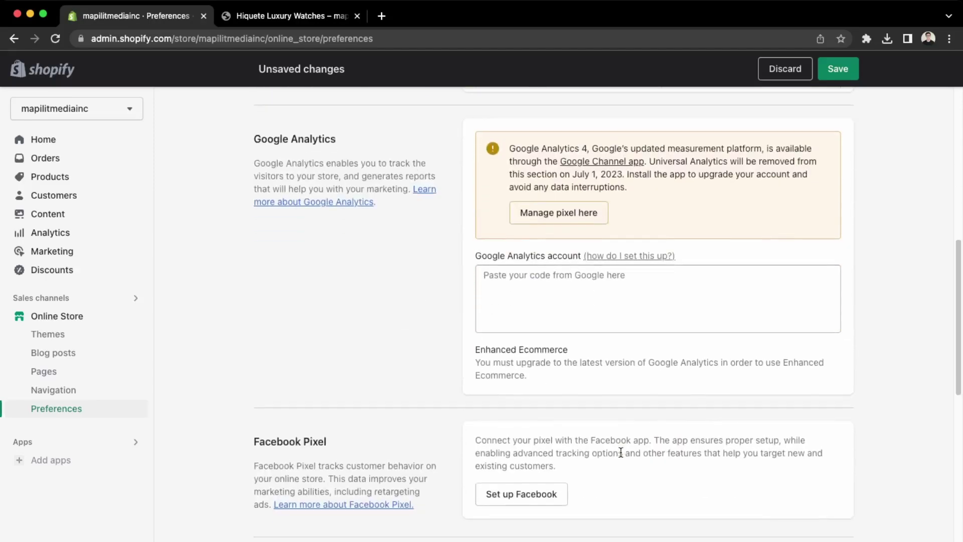
{"action": "scroll", "coordinate": [622, 453], "scroll_direction": "up", "scroll_amount": 3}
{"action": "scroll", "coordinate": [621, 452], "scroll_direction": "down", "scroll_amount": 4}
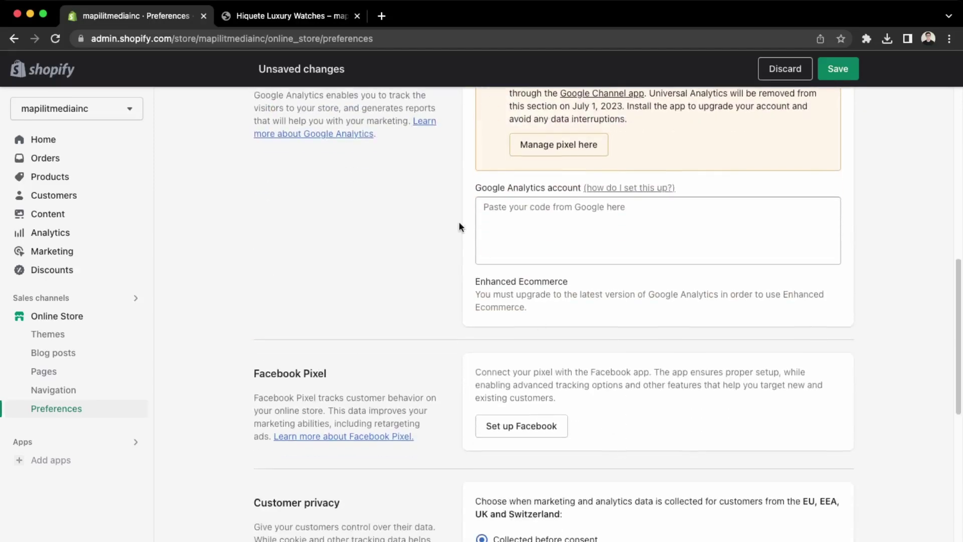
{"action": "scroll", "coordinate": [459, 222], "scroll_direction": "up", "scroll_amount": 3}
{"action": "scroll", "coordinate": [310, 306], "scroll_direction": "down", "scroll_amount": 4}
{"action": "scroll", "coordinate": [314, 380], "scroll_direction": "up", "scroll_amount": 2}
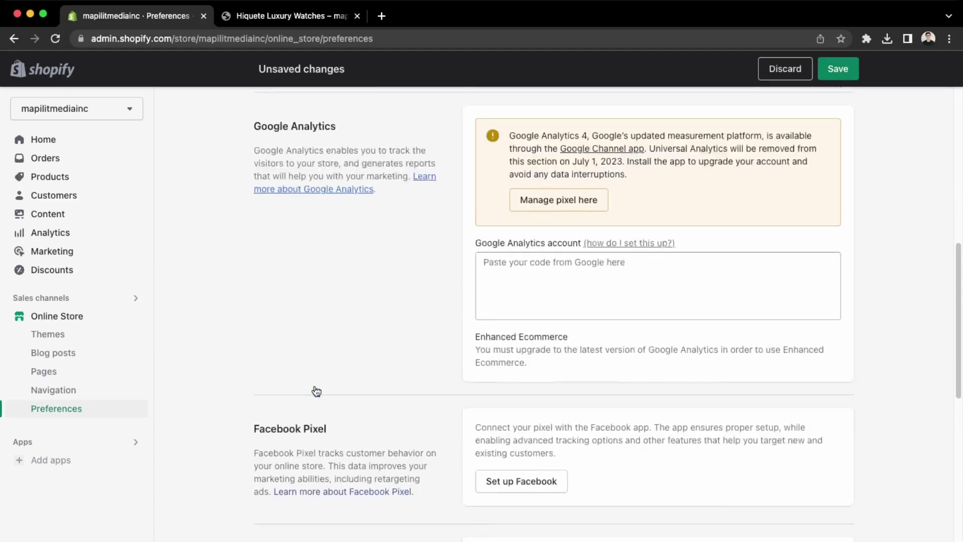
{"action": "scroll", "coordinate": [314, 381], "scroll_direction": "down", "scroll_amount": 10}
{"action": "scroll", "coordinate": [315, 380], "scroll_direction": "down", "scroll_amount": 8}
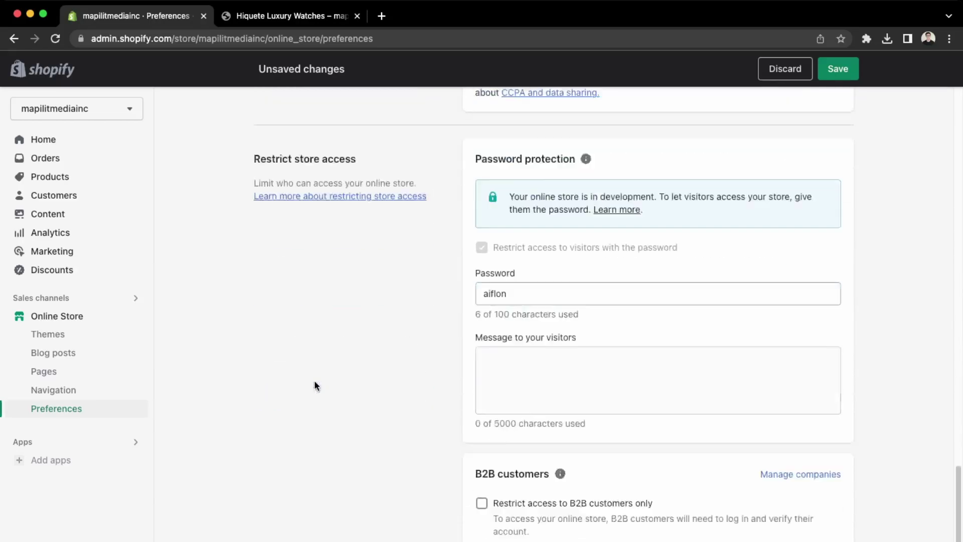
{"action": "scroll", "coordinate": [314, 380], "scroll_direction": "up", "scroll_amount": 20}
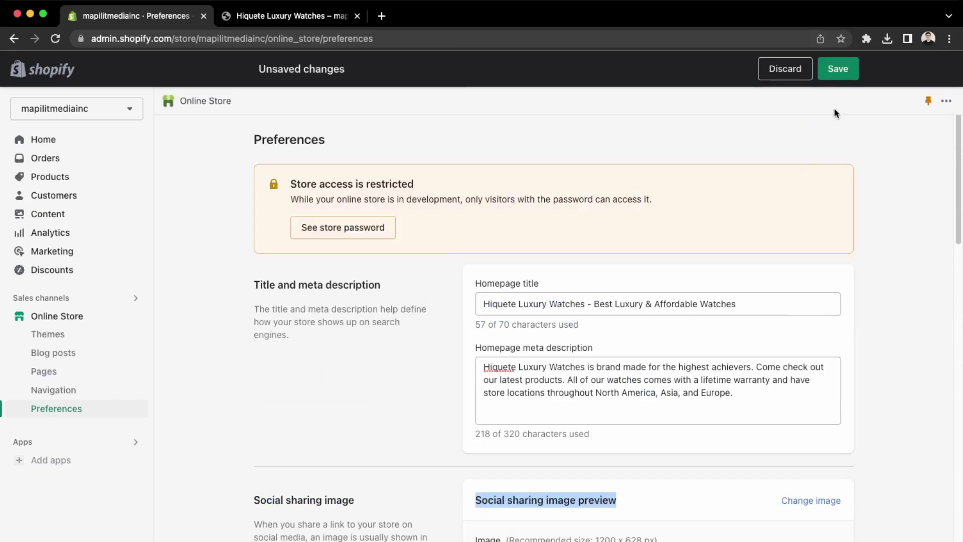
{"action": "left_click", "coordinate": [843, 69]}
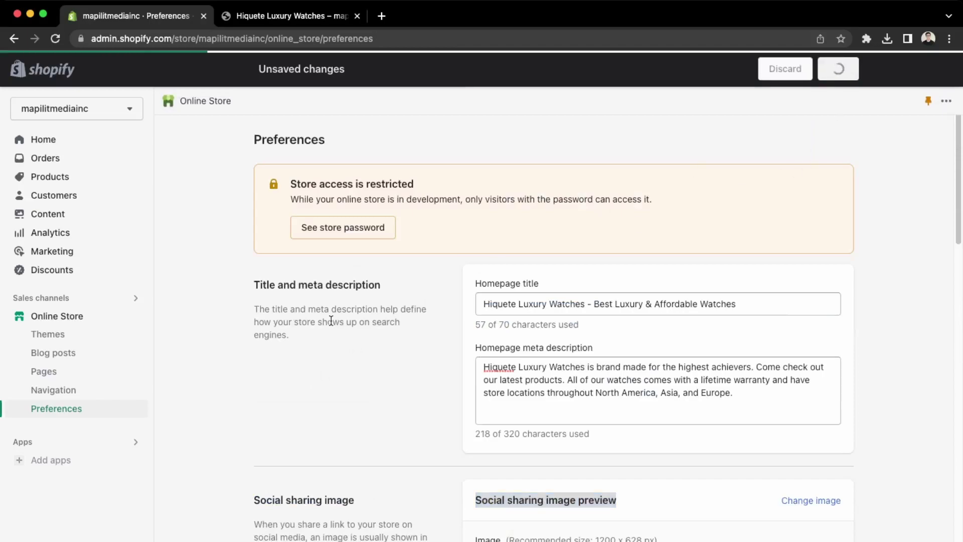
Preview the Contact page on the storefront, then open it in admin with SEO fields expanded.
{"action": "left_click", "coordinate": [75, 380]}
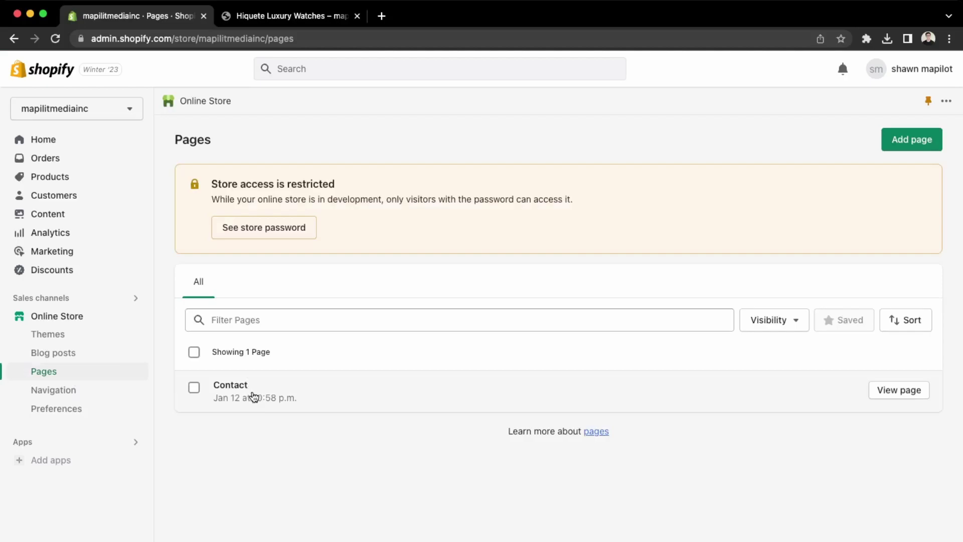
{"action": "left_click", "coordinate": [876, 392]}
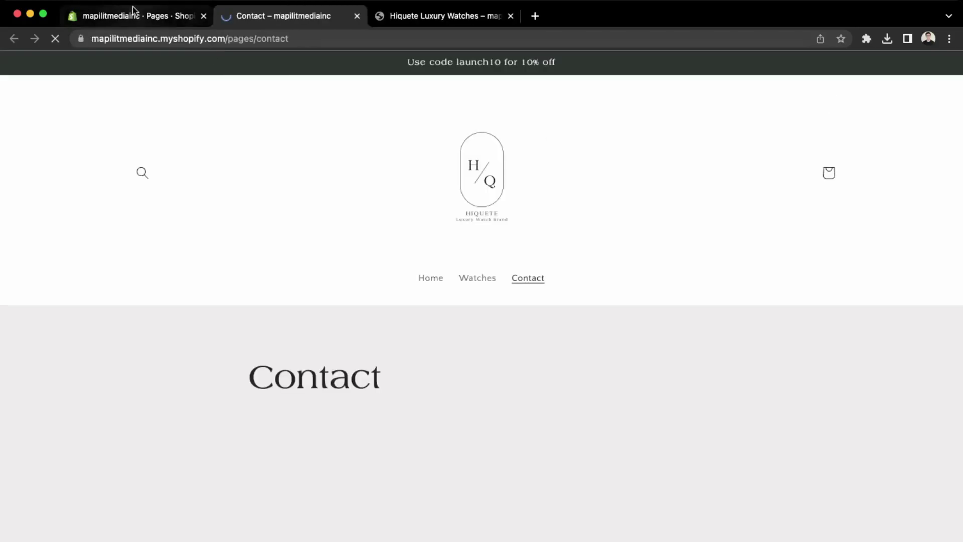
{"action": "left_click", "coordinate": [133, 11]}
{"action": "left_click", "coordinate": [230, 385]}
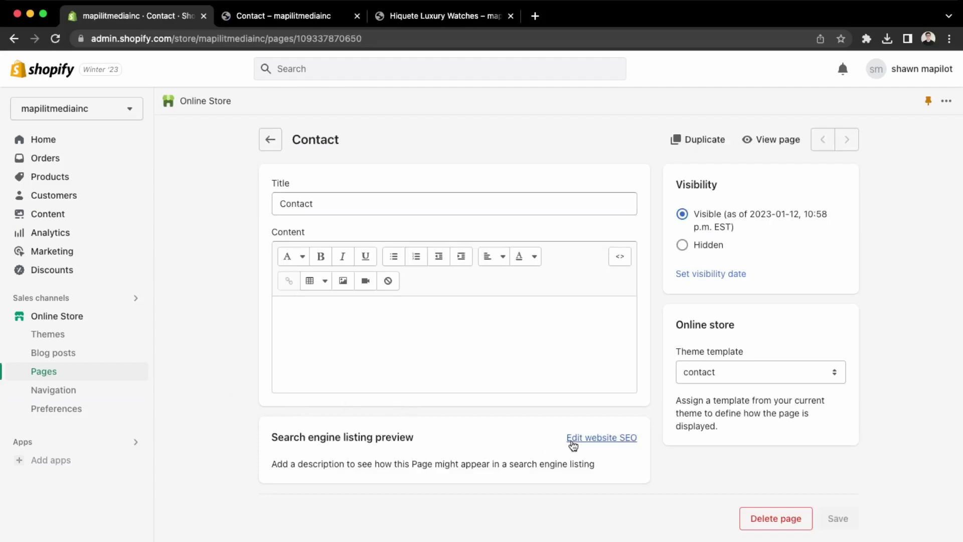
{"action": "left_click", "coordinate": [602, 439]}
{"action": "scroll", "coordinate": [311, 449], "scroll_direction": "down", "scroll_amount": 2}
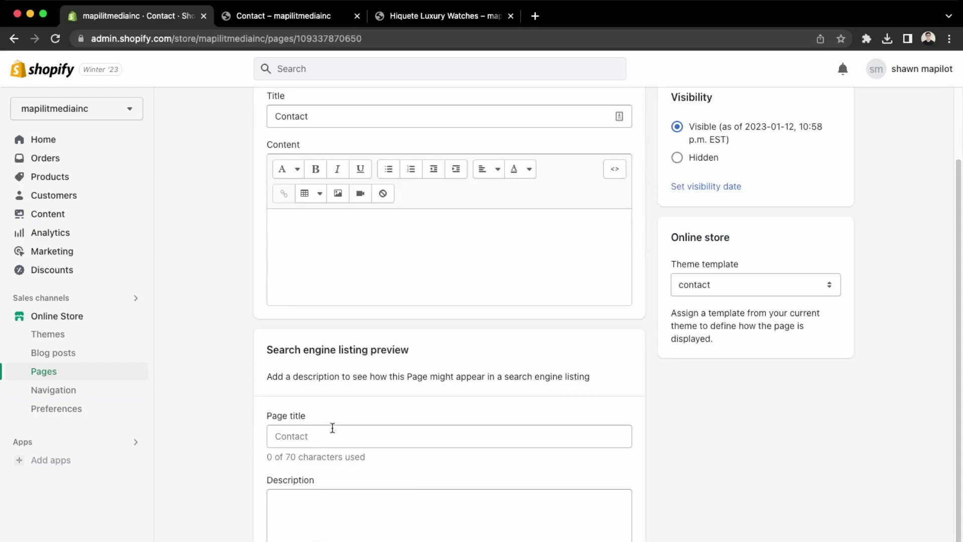
Give the Contact page the search description 'Please contact us about any inquiries.' and save.
{"action": "left_click", "coordinate": [299, 522]}
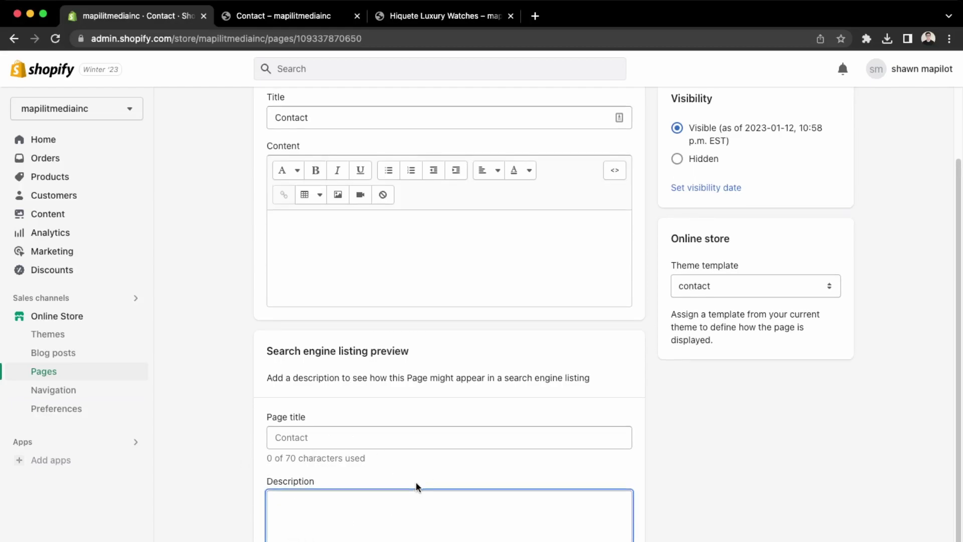
{"action": "type", "text": "Please c"}
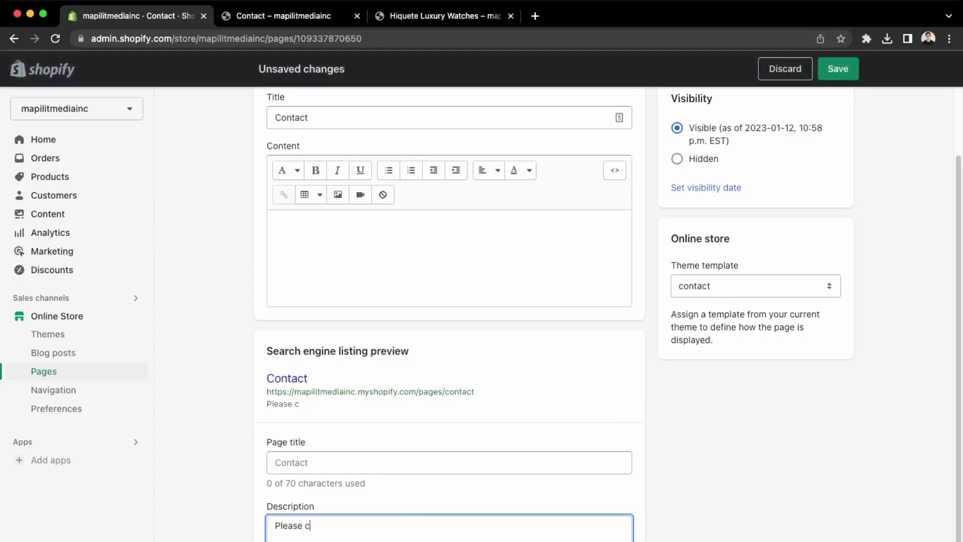
{"action": "type", "text": "ontact us about any "}
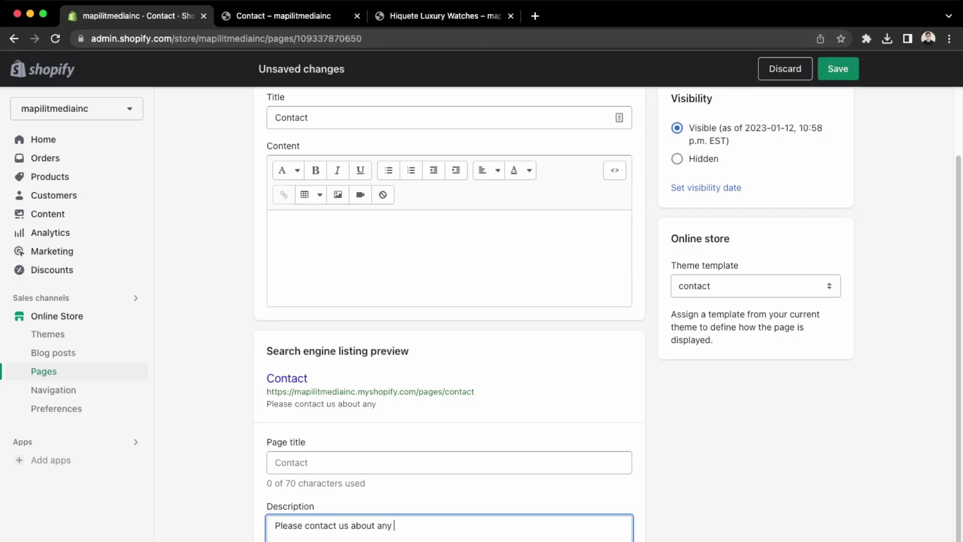
{"action": "type", "text": "inquiries."}
{"action": "left_click_drag", "start_coordinate": [266, 378], "coordinate": [484, 406]}
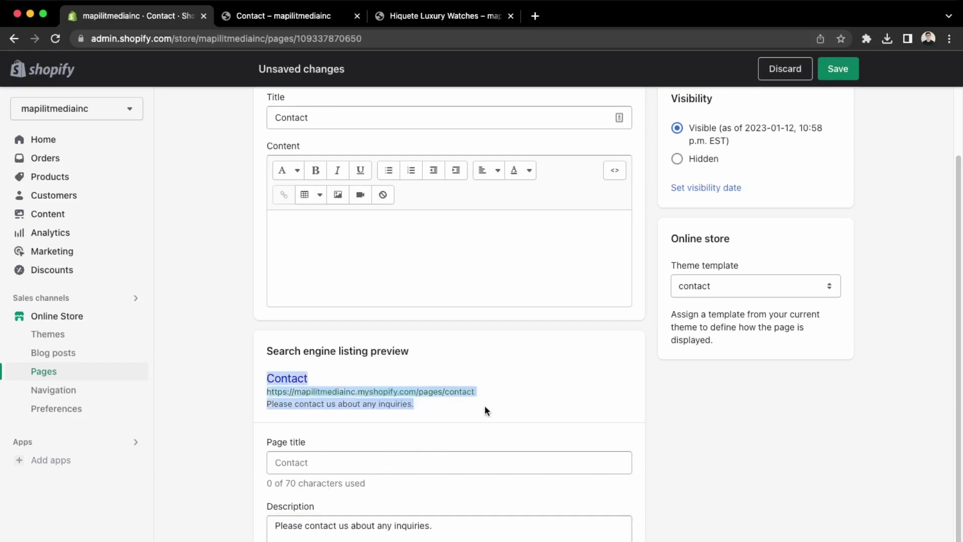
{"action": "left_click", "coordinate": [484, 405]}
{"action": "left_click_drag", "start_coordinate": [426, 410], "coordinate": [274, 377]}
{"action": "left_click", "coordinate": [490, 406]}
{"action": "scroll", "coordinate": [490, 406], "scroll_direction": "up", "scroll_amount": 3}
{"action": "left_click", "coordinate": [837, 69]}
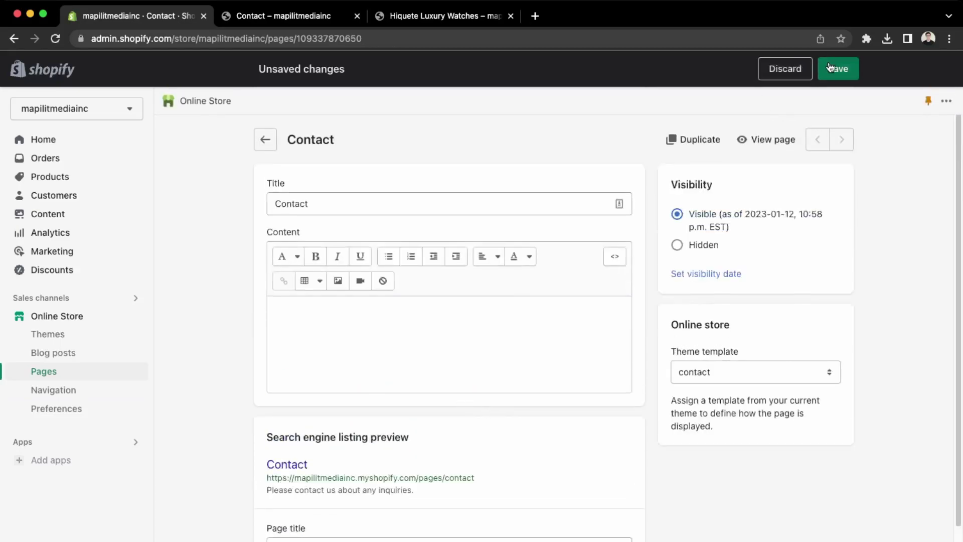
Set Olev's Classic Watch-Blue's page title to 'Hiquete Luxury Watches - Olev's Classic Watch-Blue'.
{"action": "left_click", "coordinate": [34, 178]}
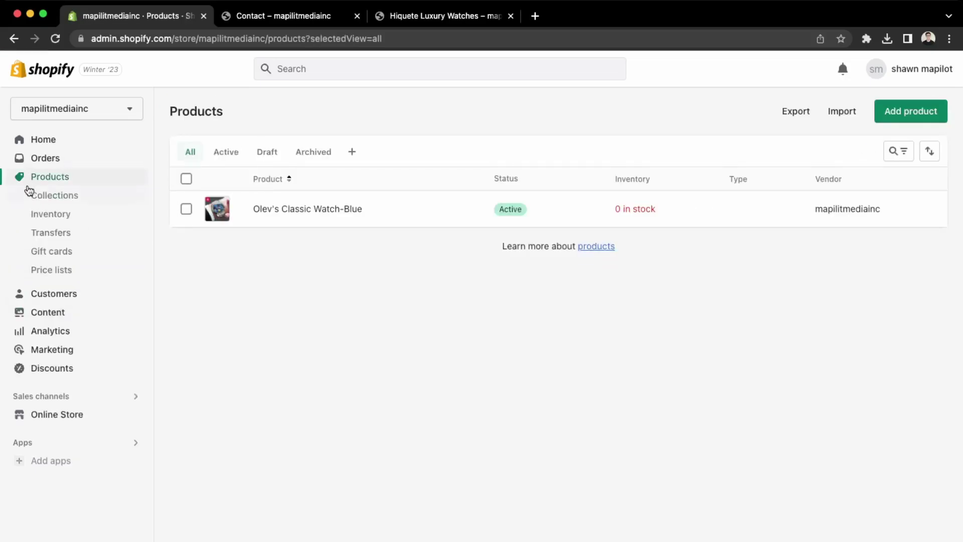
{"action": "left_click", "coordinate": [277, 208]}
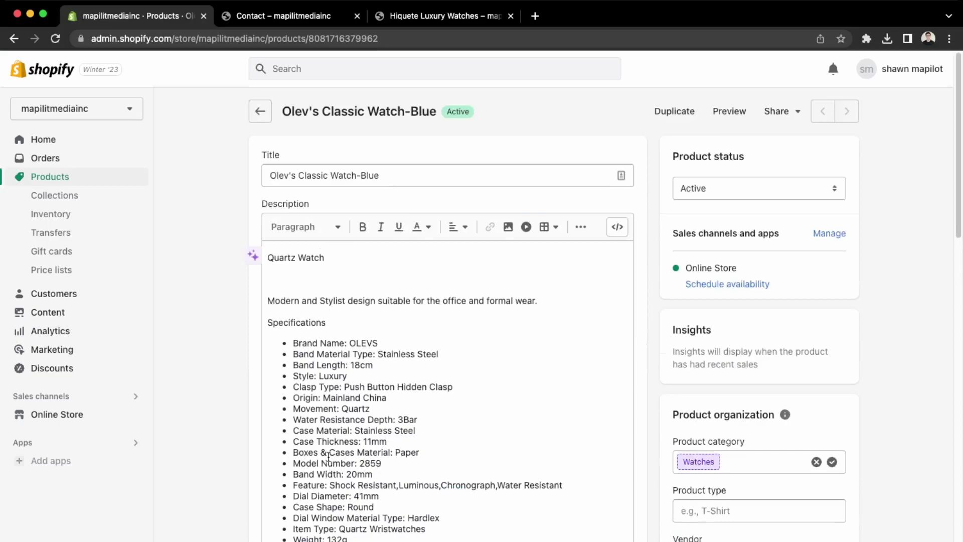
{"action": "scroll", "coordinate": [328, 461], "scroll_direction": "down", "scroll_amount": 15}
{"action": "scroll", "coordinate": [329, 455], "scroll_direction": "down", "scroll_amount": 3}
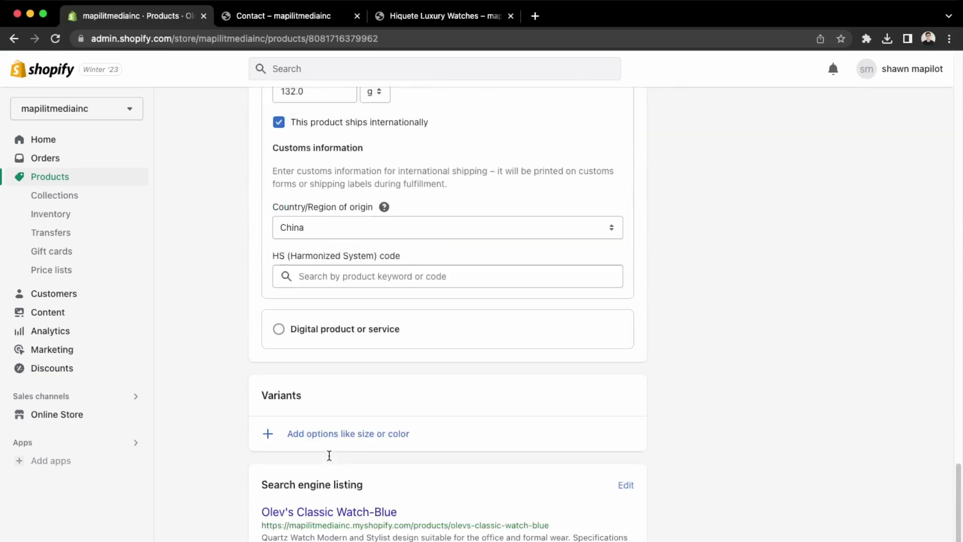
{"action": "left_click", "coordinate": [626, 485]}
{"action": "left_click_drag", "start_coordinate": [304, 505], "coordinate": [464, 510]}
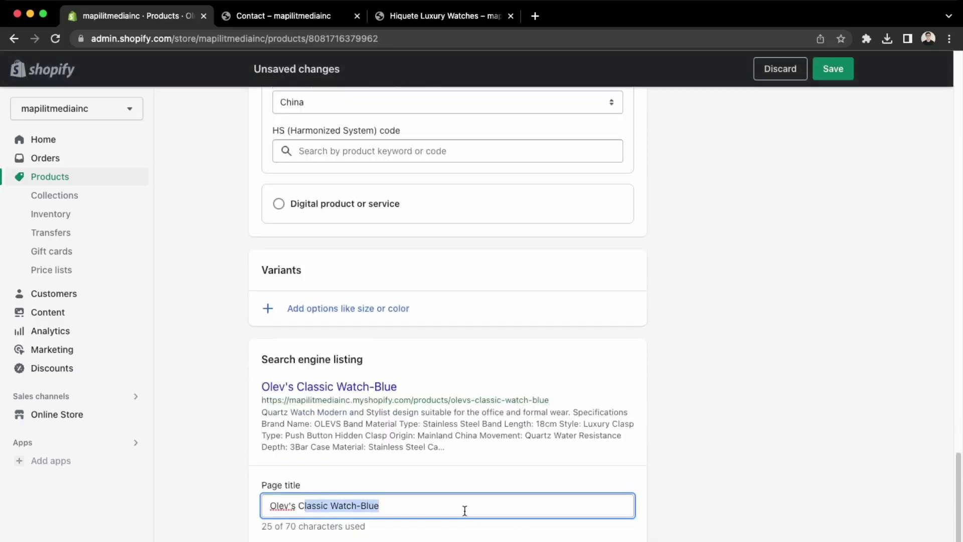
{"action": "left_click", "coordinate": [464, 510]}
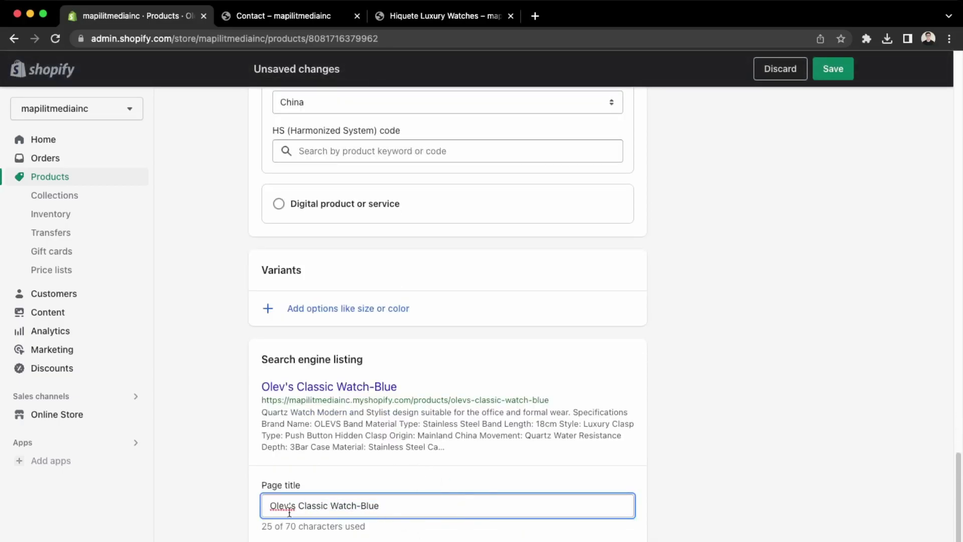
{"action": "left_click_drag", "start_coordinate": [270, 506], "coordinate": [519, 504]}
{"action": "key", "text": "Left"}
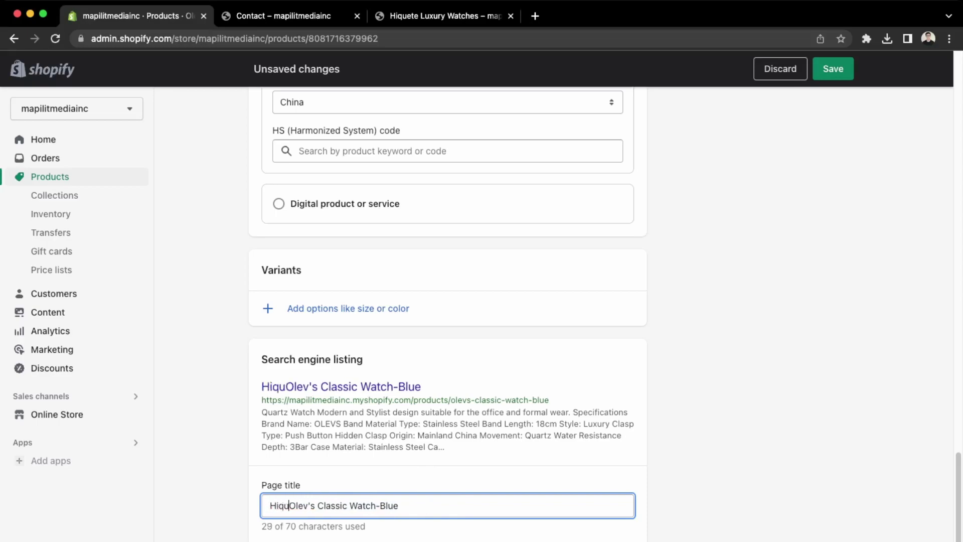
{"action": "type", "text": "e"}
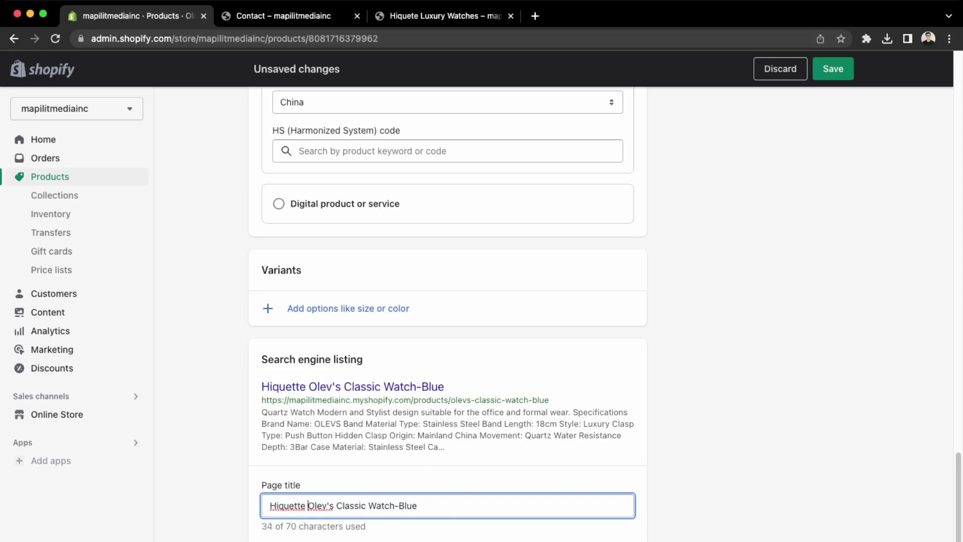
{"action": "type", "text": "tte Luxury "}
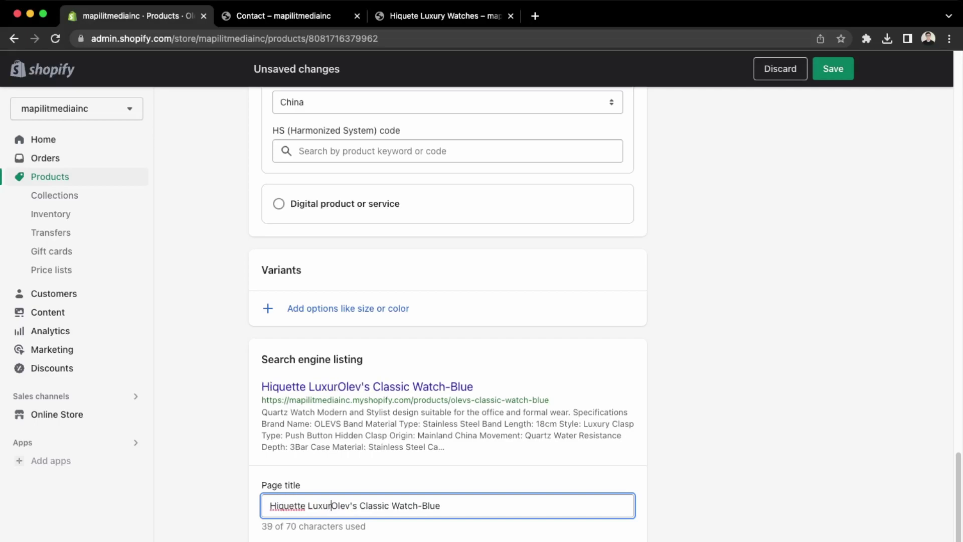
{"action": "type", "text": "Watches -"}
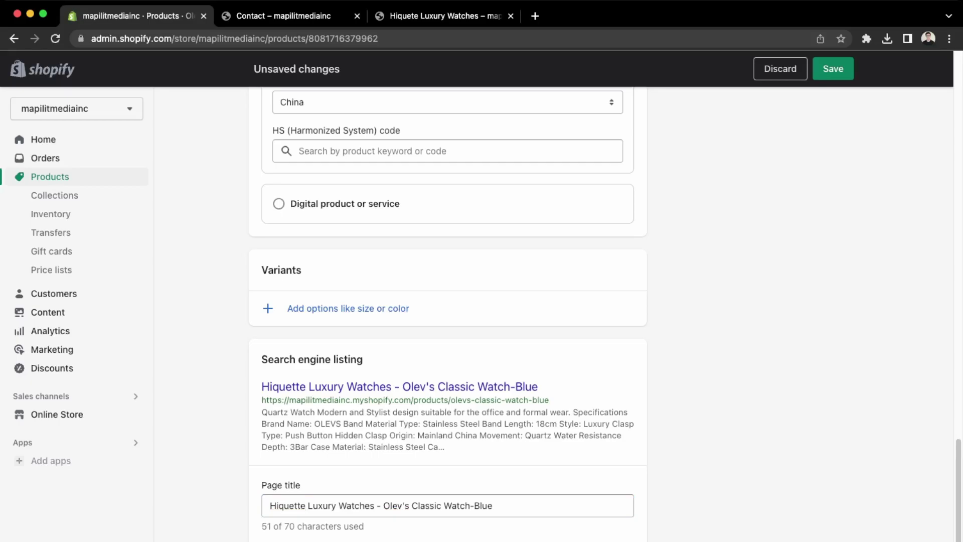
Replace the product's meta description with an 83-character text starting 'Check', then save.
{"action": "scroll", "coordinate": [359, 513], "scroll_direction": "down", "scroll_amount": 3}
{"action": "scroll", "coordinate": [360, 512], "scroll_direction": "up", "scroll_amount": 9}
{"action": "scroll", "coordinate": [359, 513], "scroll_direction": "up", "scroll_amount": 15}
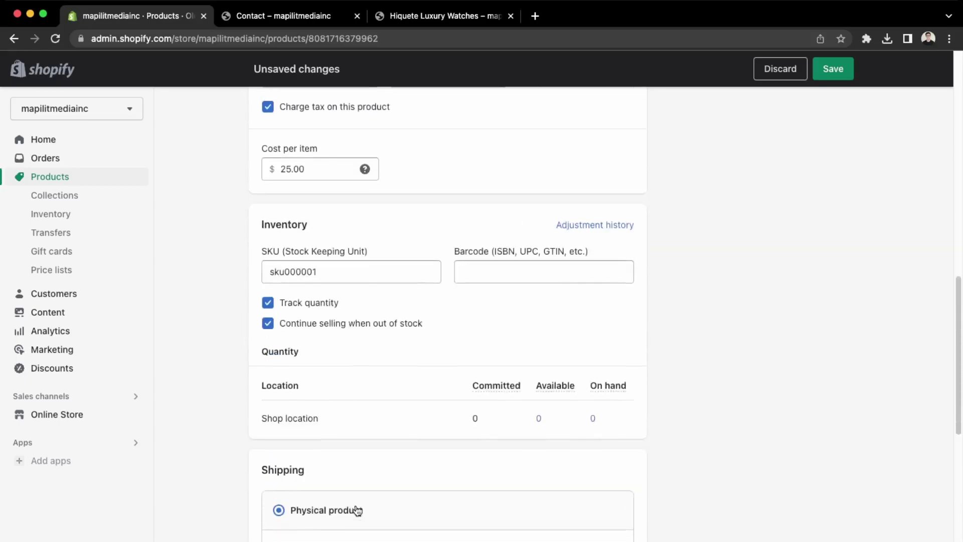
{"action": "scroll", "coordinate": [333, 321], "scroll_direction": "up", "scroll_amount": 3}
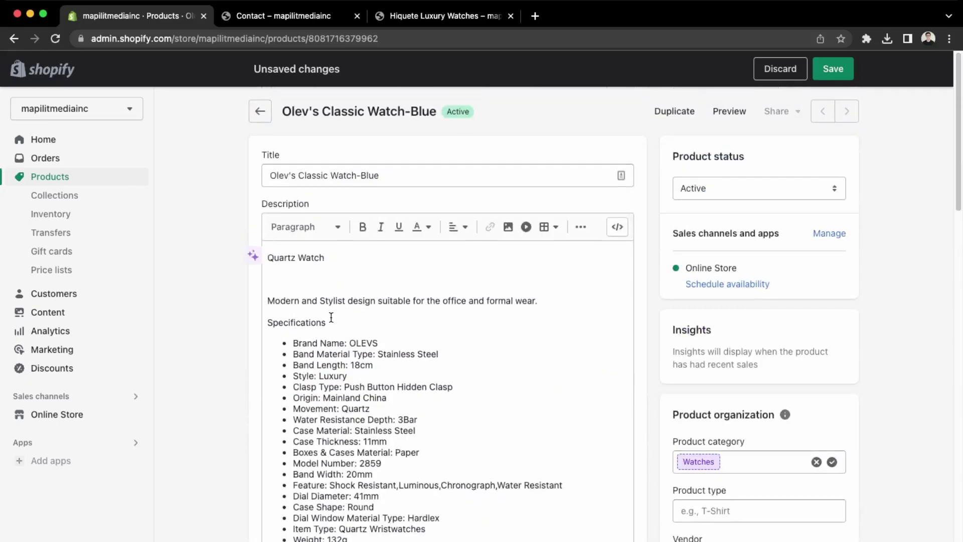
{"action": "scroll", "coordinate": [297, 274], "scroll_direction": "down", "scroll_amount": 20}
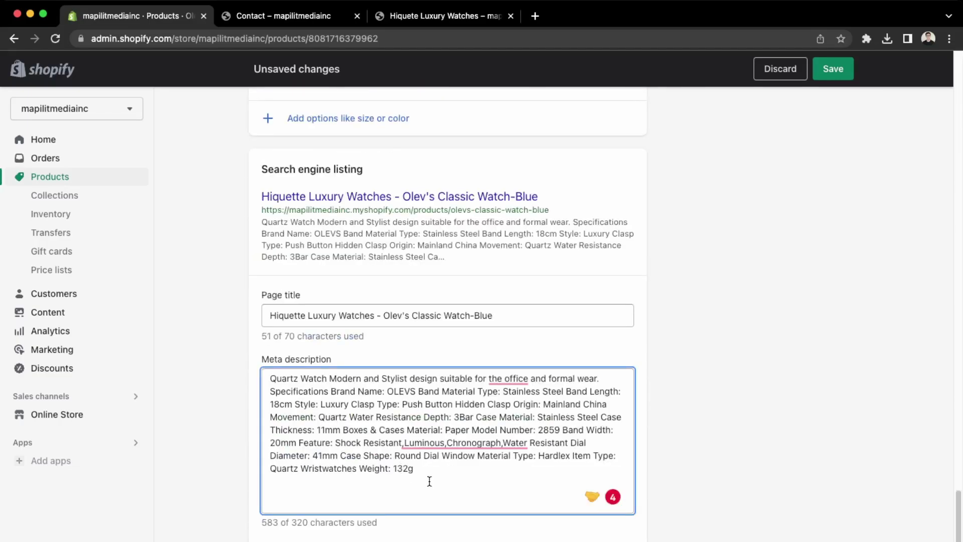
{"action": "left_click_drag", "start_coordinate": [429, 481], "coordinate": [395, 423]}
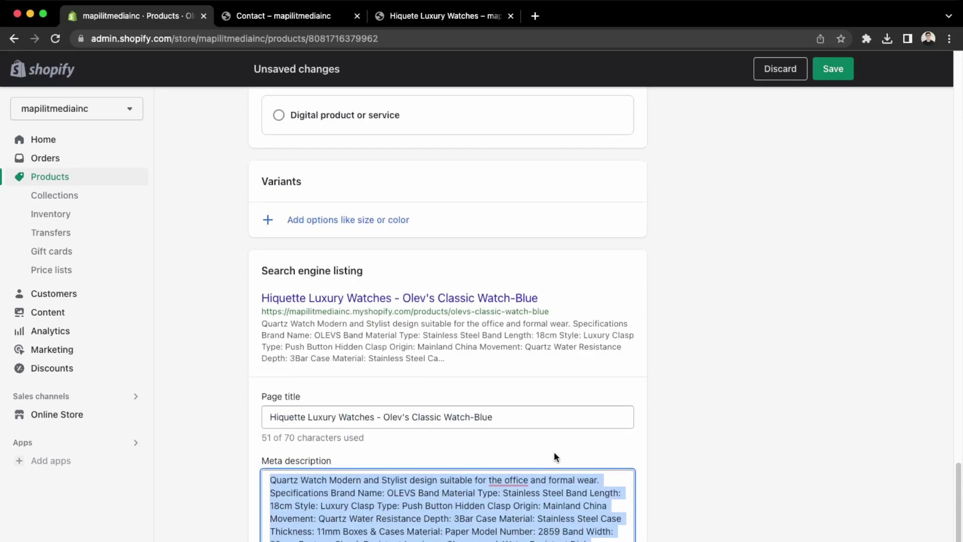
{"action": "key", "text": "BackSpace"}
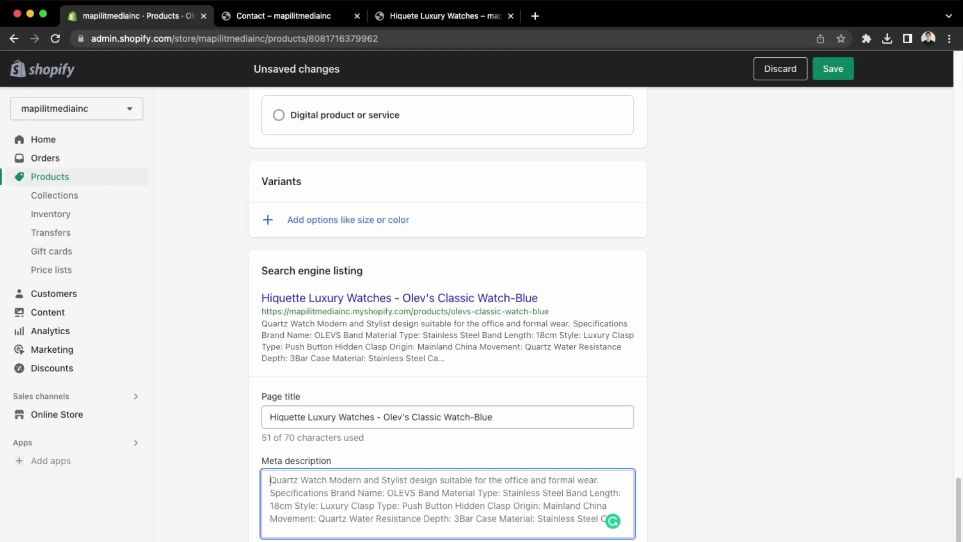
{"action": "type", "text": "Check"}
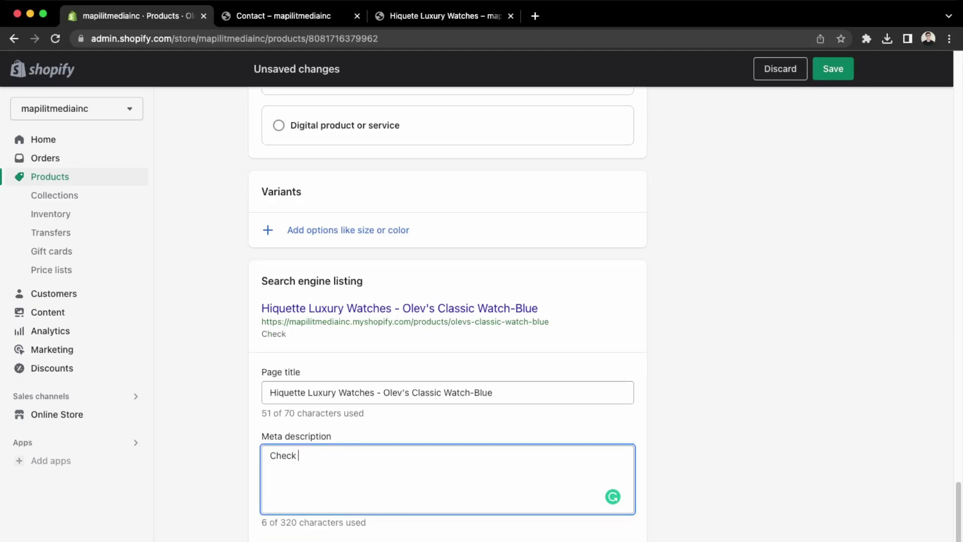
{"action": "type", "text": "out our finest watch 'The Classic Olev's Watch' in the limited Blue colorway."}
{"action": "scroll", "coordinate": [368, 471], "scroll_direction": "up", "scroll_amount": 3}
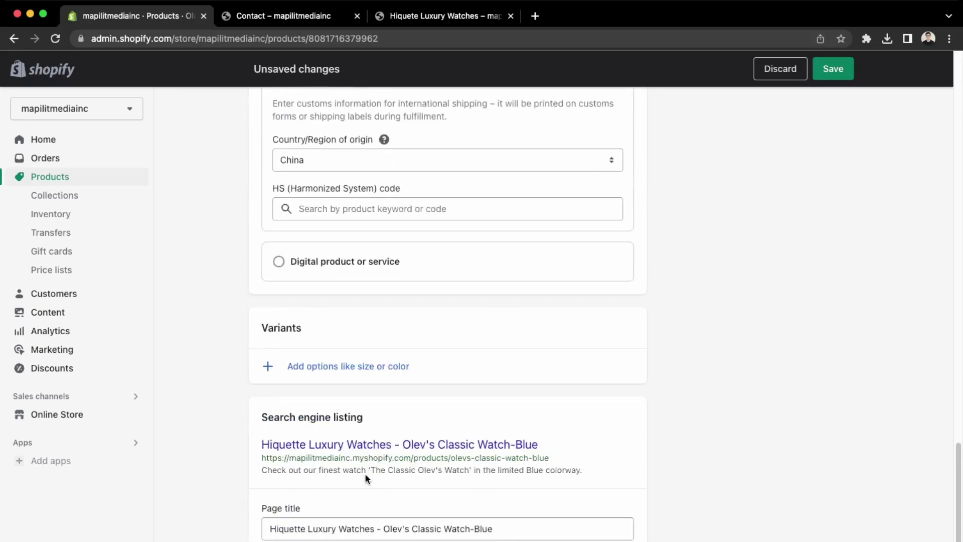
{"action": "scroll", "coordinate": [365, 473], "scroll_direction": "down", "scroll_amount": 1}
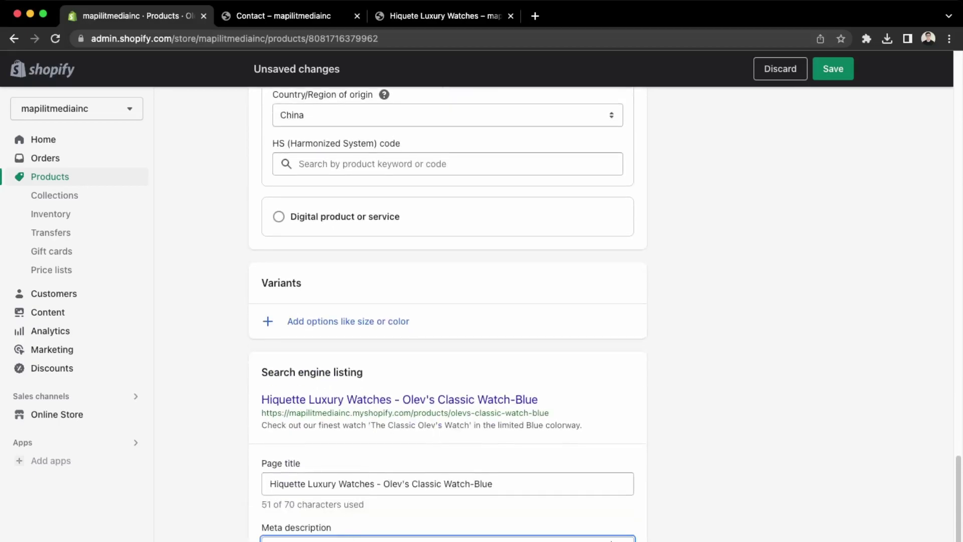
{"action": "scroll", "coordinate": [448, 311], "scroll_direction": "up", "scroll_amount": 15}
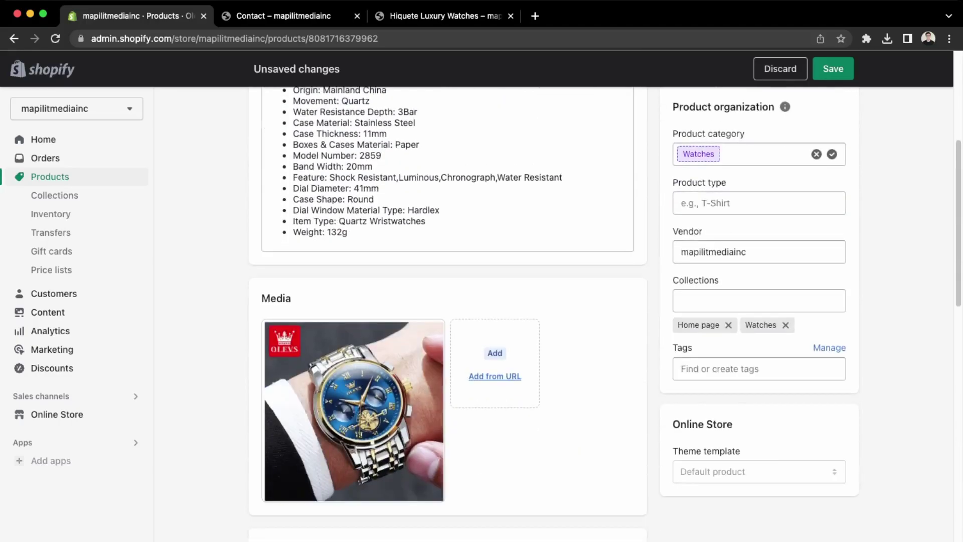
{"action": "scroll", "coordinate": [324, 301], "scroll_direction": "up", "scroll_amount": 6}
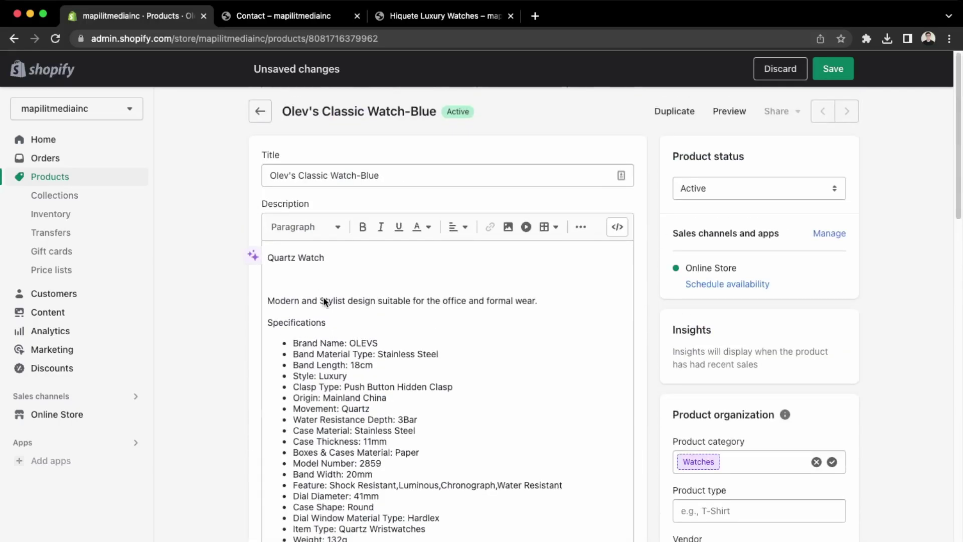
{"action": "scroll", "coordinate": [351, 321], "scroll_direction": "down", "scroll_amount": 20}
{"action": "key", "text": "super+s"}
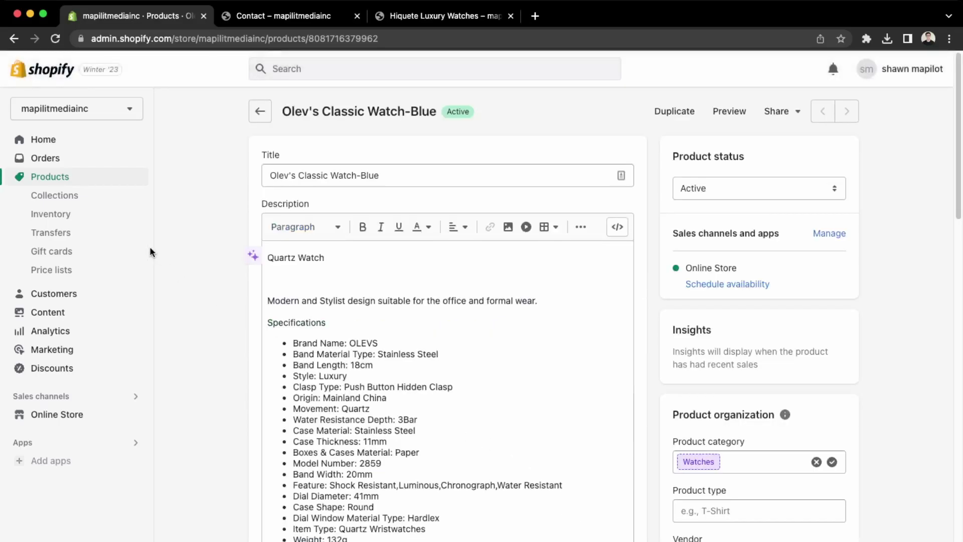
Set the Watches collection's search page title to 'Hiquette Luxury Watches - Watches Collection'.
{"action": "left_click", "coordinate": [85, 196]}
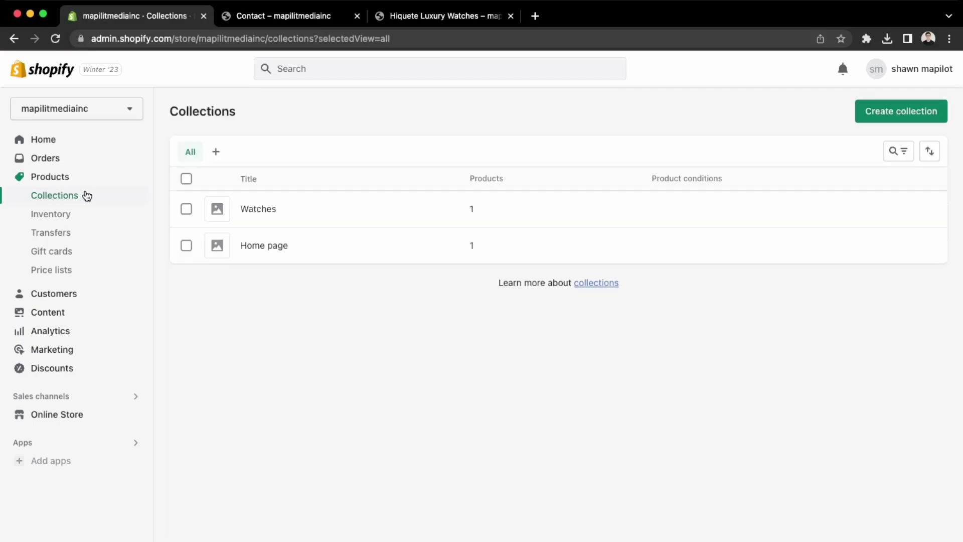
{"action": "left_click", "coordinate": [271, 219]}
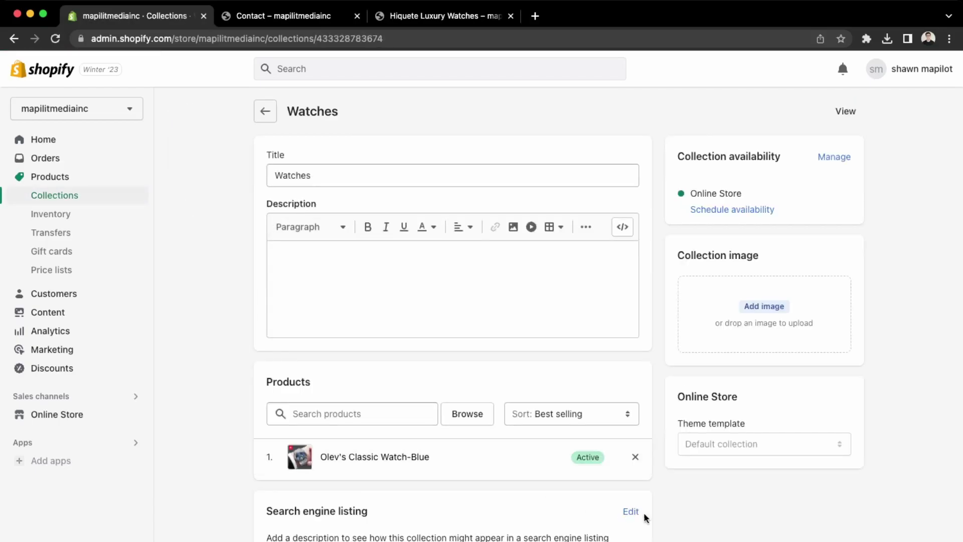
{"action": "left_click", "coordinate": [626, 515]}
{"action": "scroll", "coordinate": [337, 534], "scroll_direction": "down", "scroll_amount": 3}
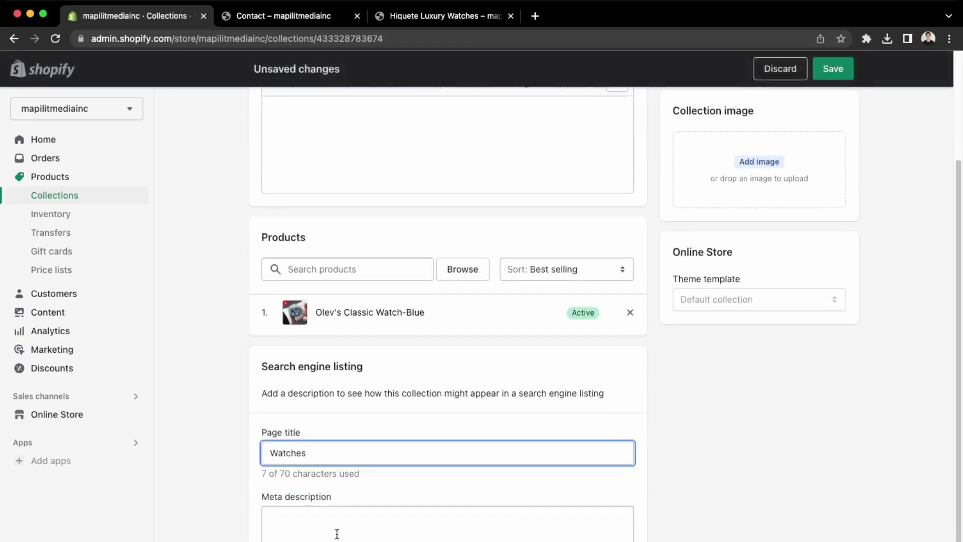
{"action": "left_click", "coordinate": [336, 535]}
{"action": "scroll", "coordinate": [394, 520], "scroll_direction": "up", "scroll_amount": 2}
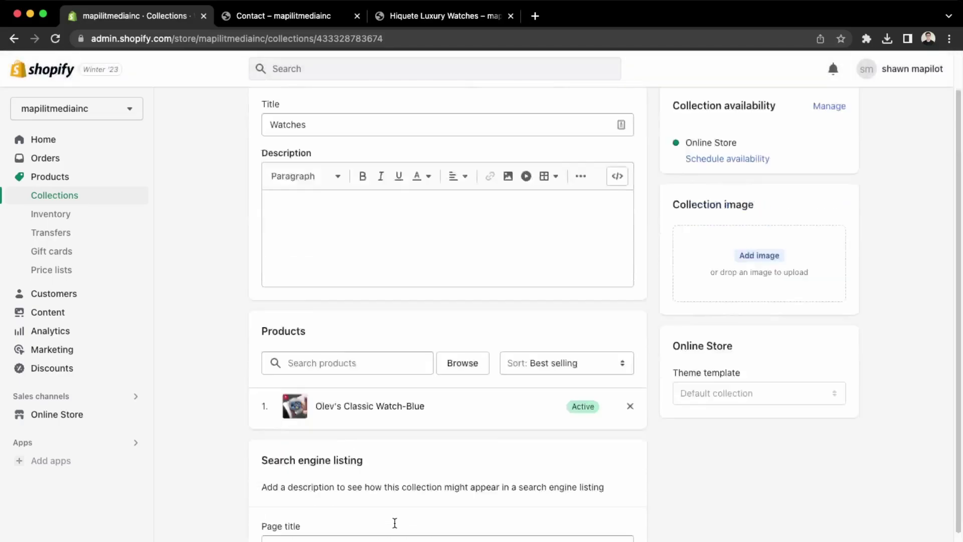
{"action": "scroll", "coordinate": [394, 522], "scroll_direction": "down", "scroll_amount": 2}
{"action": "scroll", "coordinate": [395, 526], "scroll_direction": "down", "scroll_amount": 1}
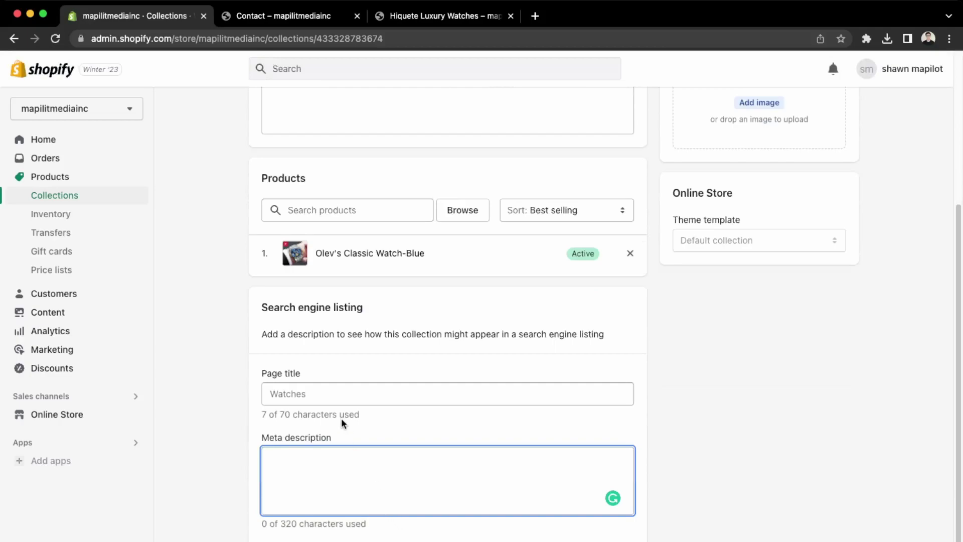
{"action": "left_click", "coordinate": [335, 389]}
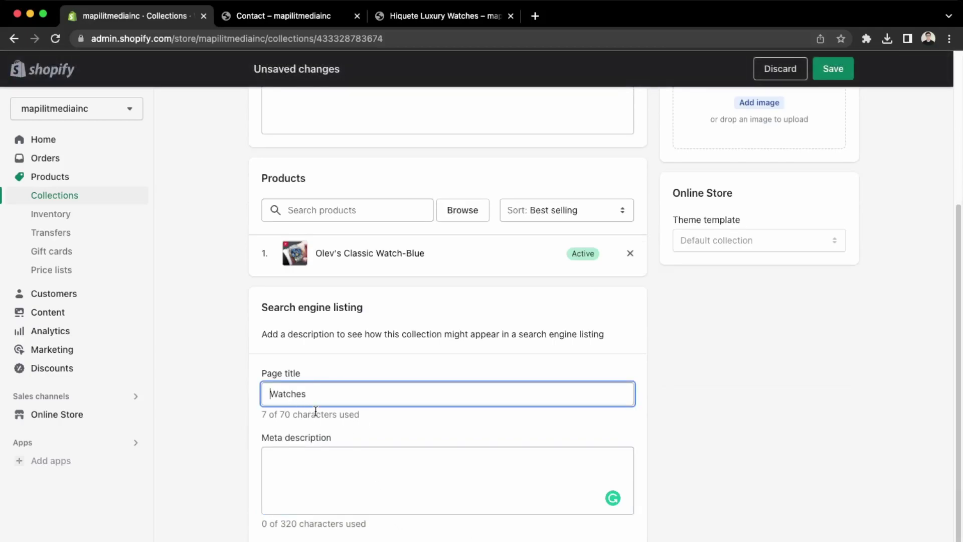
{"action": "type", "text": "Luxur"}
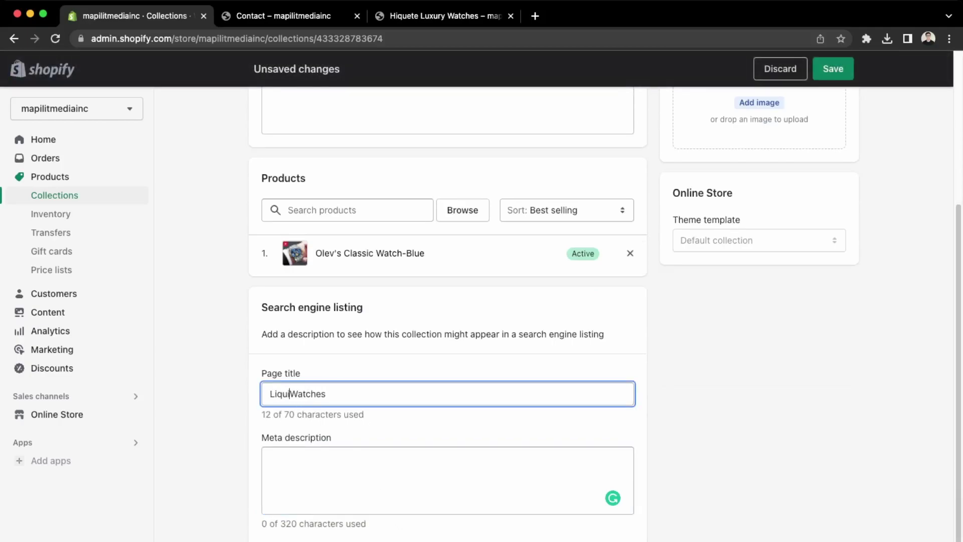
{"action": "key", "text": "BackSpace"}
{"action": "key", "text": "BackSpace"}
{"action": "key", "text": "BackSpace"}
{"action": "key", "text": "BackSpace"}
{"action": "key", "text": "BackSpace"}
{"action": "type", "text": "Hiquette Lux"}
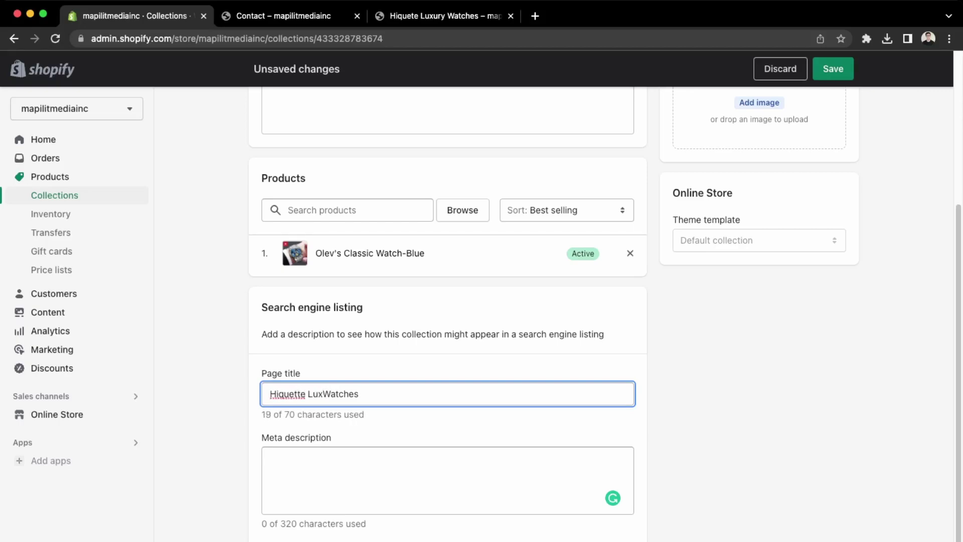
{"action": "type", "text": "ury Watches - Watches "}
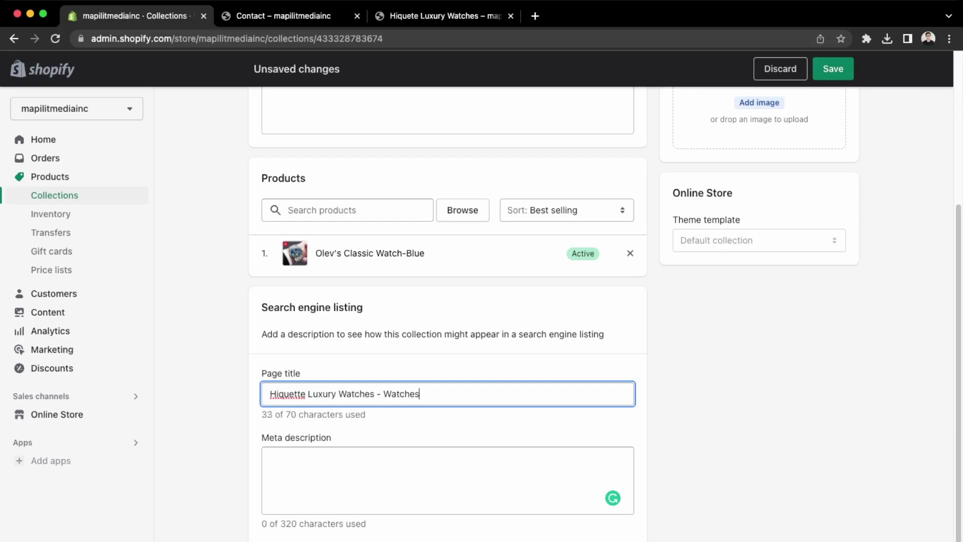
{"action": "type", "text": "Collection"}
Add the meta description 'This collection contains all our watches available on our website.' and save.
{"action": "left_click", "coordinate": [273, 457]}
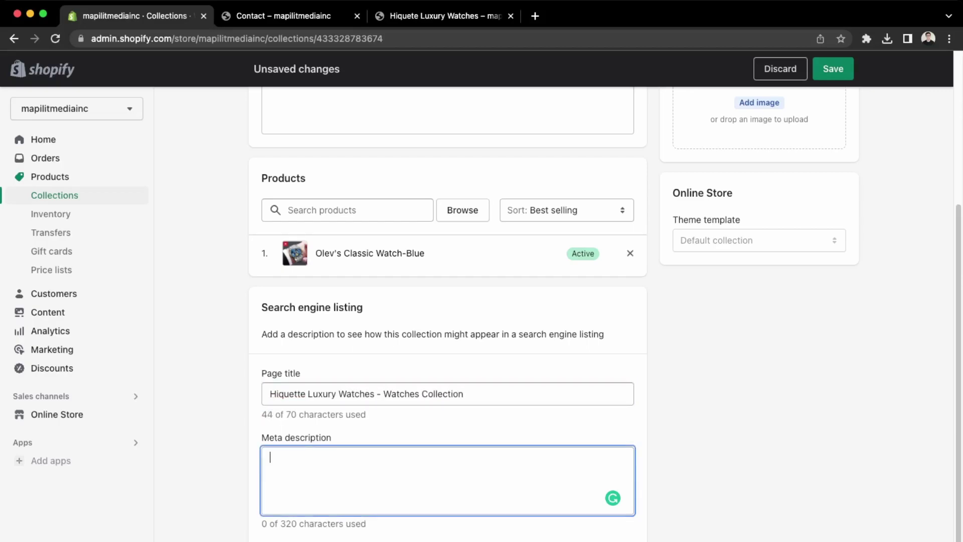
{"action": "type", "text": "C"}
{"action": "key", "text": "BackSpace"}
{"action": "type", "text": "T"}
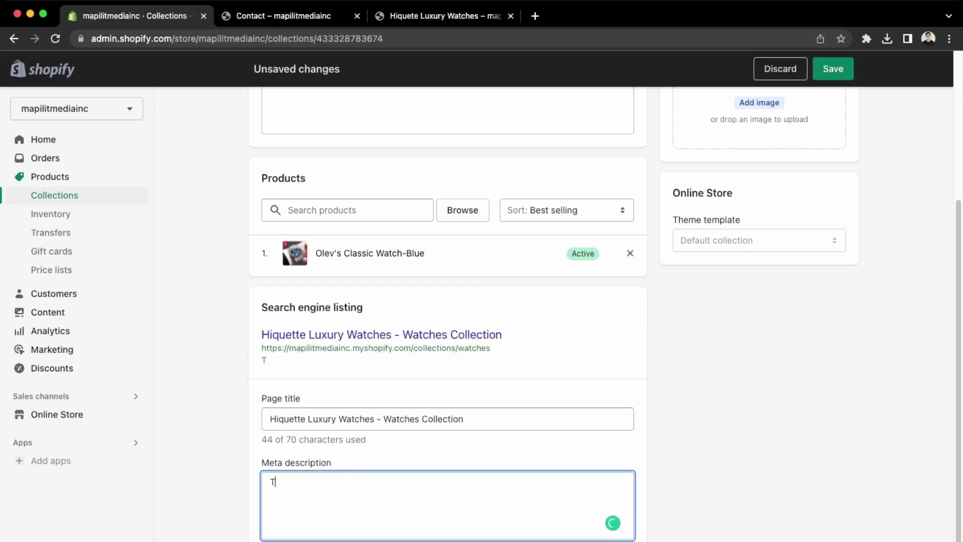
{"action": "type", "text": "his oollection contains"}
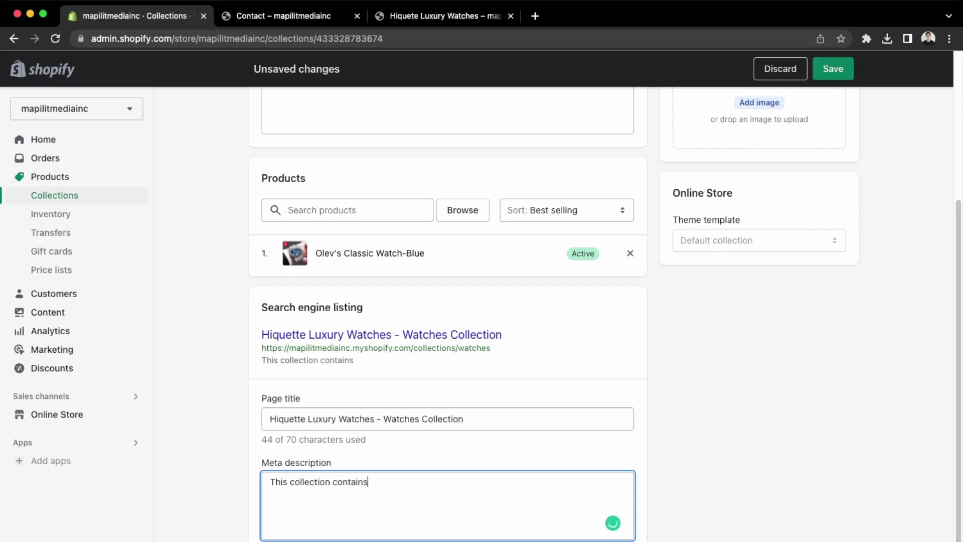
{"action": "type", "text": " all our watchwe"}
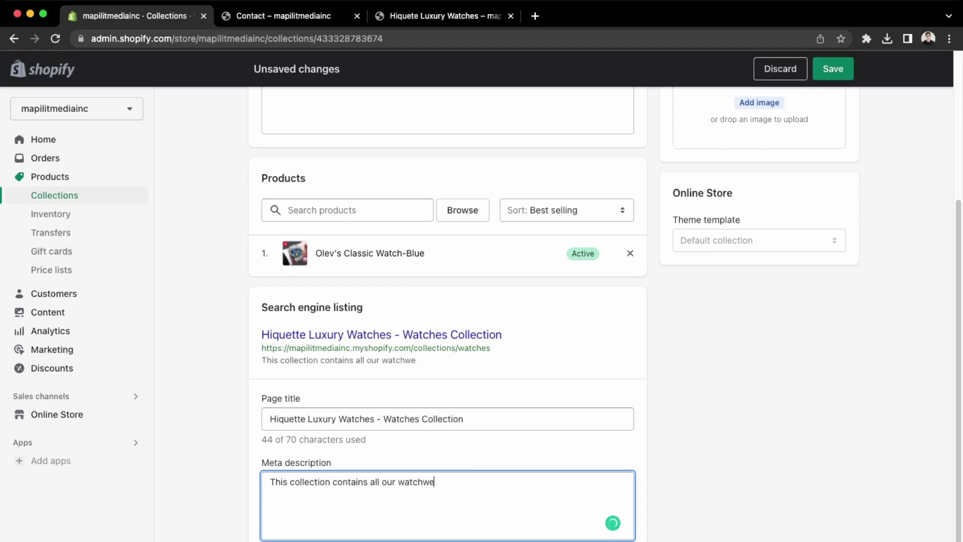
{"action": "key", "text": "BackSpace"}
{"action": "key", "text": "BackSpace"}
{"action": "type", "text": "es available onn ou"}
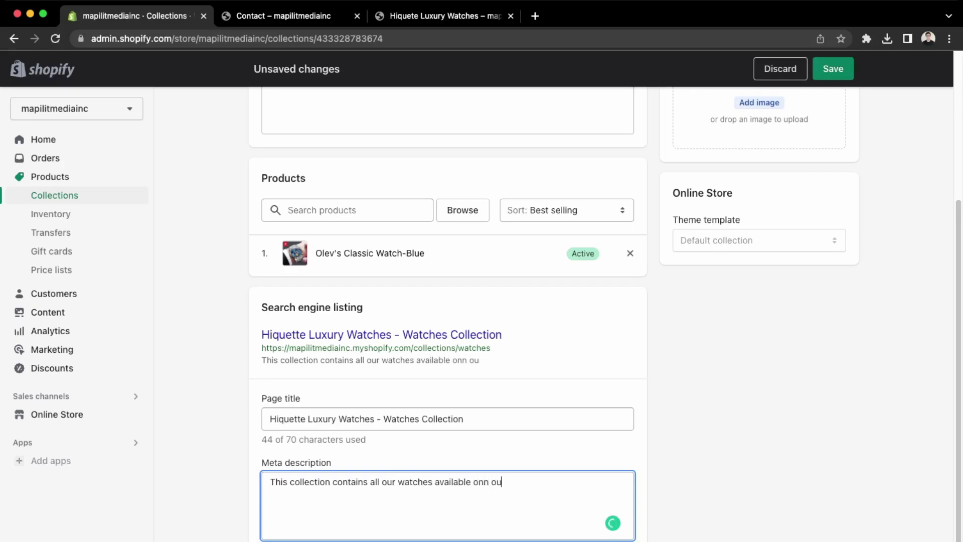
{"action": "key", "text": "BackSpace"}
{"action": "key", "text": "BackSpace"}
{"action": "key", "text": "BackSpace"}
{"action": "key", "text": "BackSpace"}
{"action": "type", "text": "our website."}
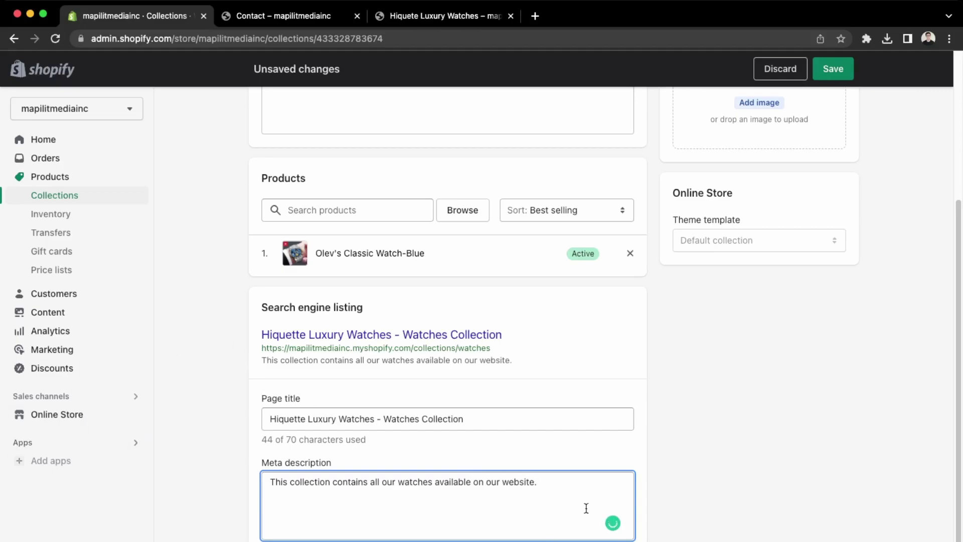
{"action": "scroll", "coordinate": [647, 477], "scroll_direction": "down", "scroll_amount": 1}
{"action": "key", "text": "super+s"}
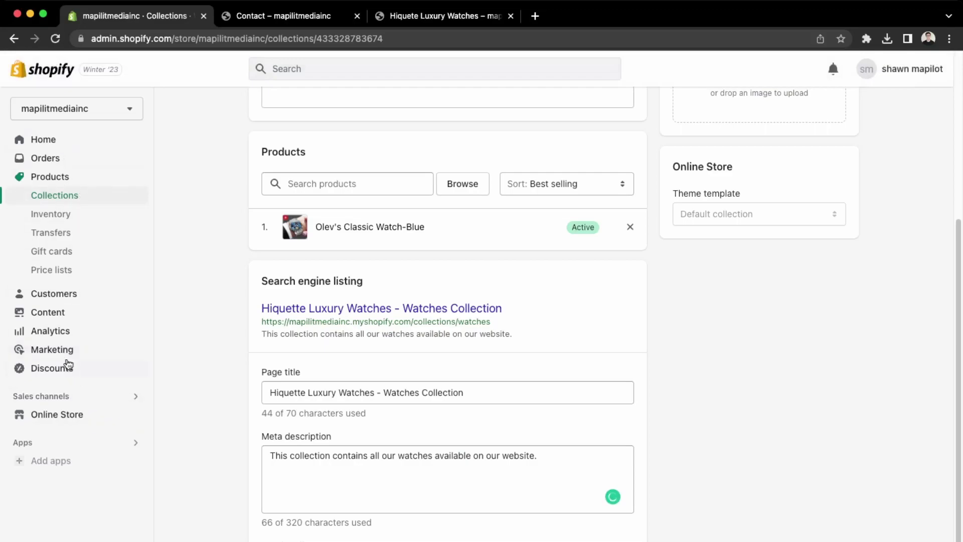
Find and open the blog post 'Why Hiquete Watches Are Valuable'.
{"action": "left_click", "coordinate": [63, 313]}
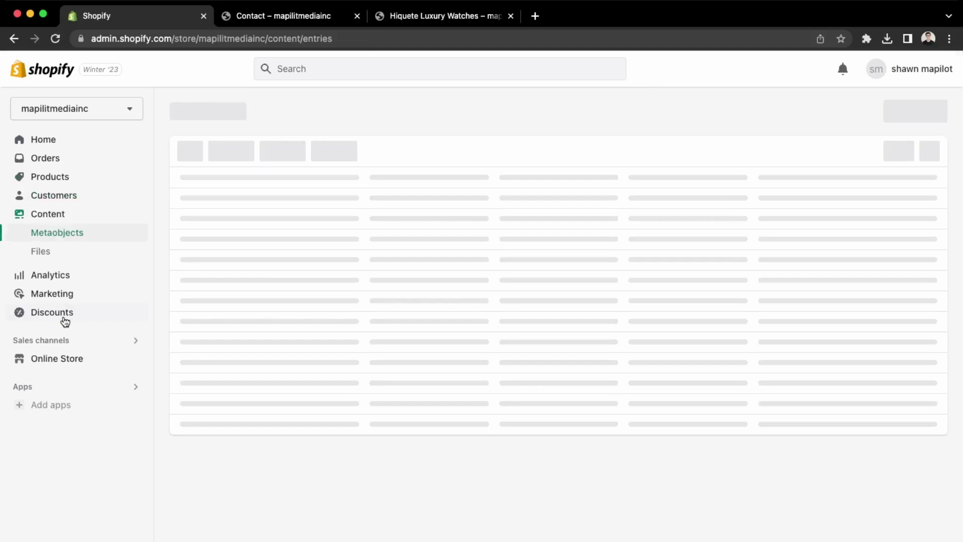
{"action": "left_click", "coordinate": [57, 139]}
{"action": "left_click", "coordinate": [62, 180]}
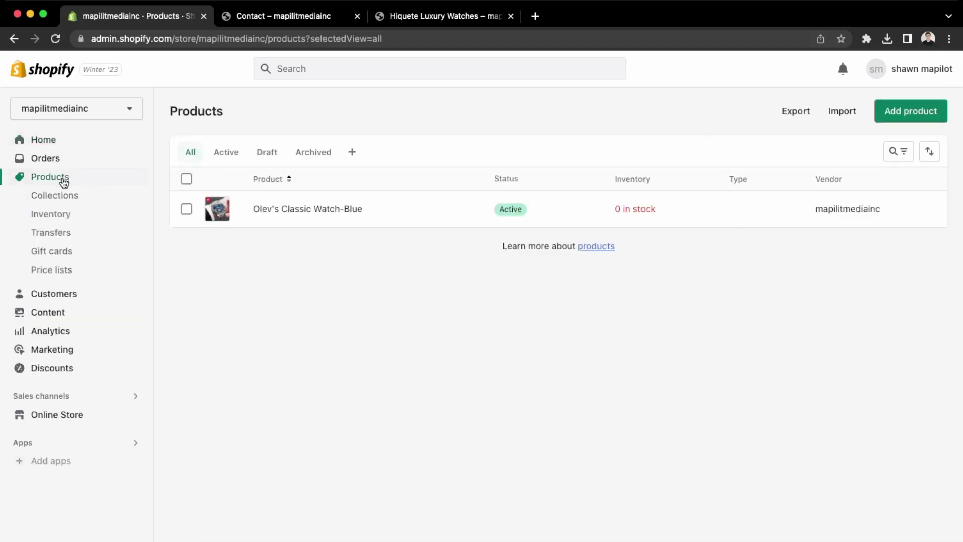
{"action": "left_click", "coordinate": [65, 412]}
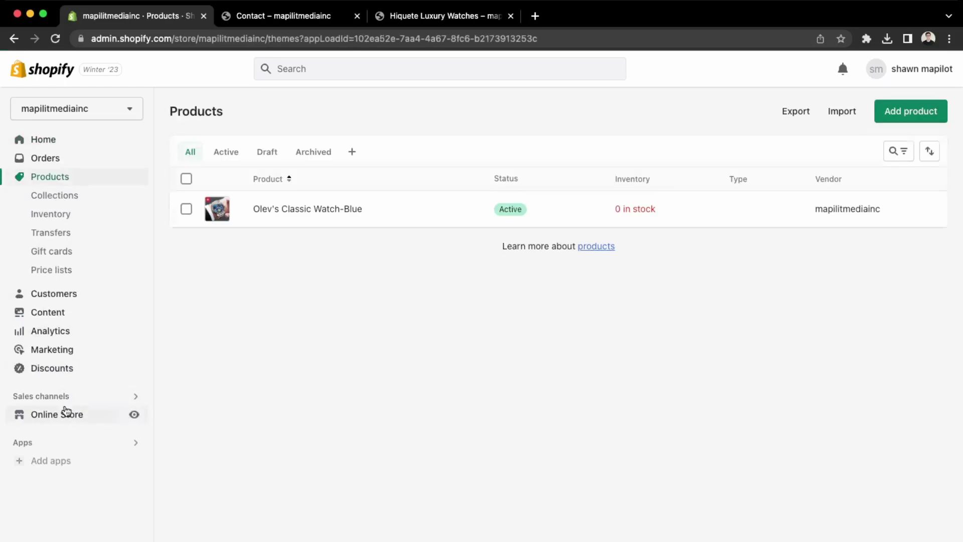
{"action": "left_click", "coordinate": [66, 357]}
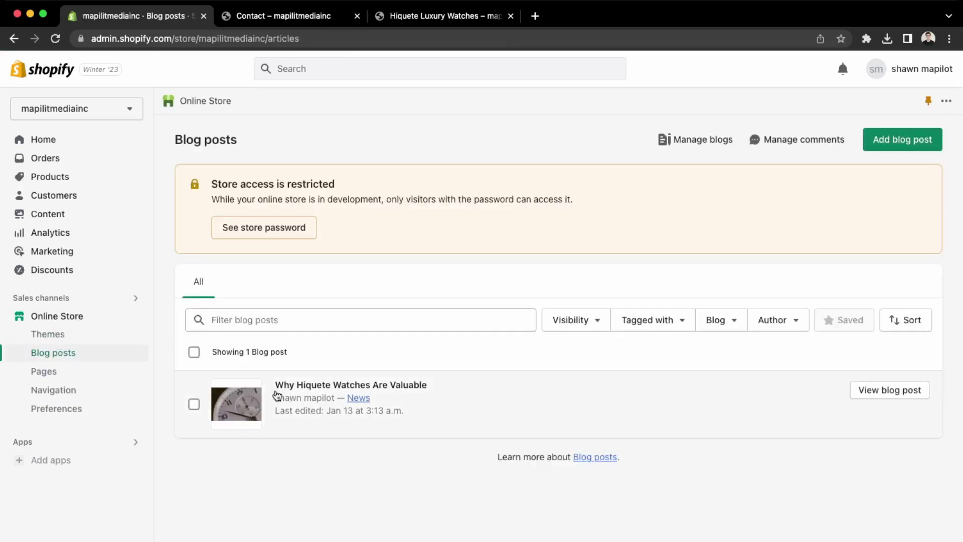
{"action": "left_click", "coordinate": [305, 387]}
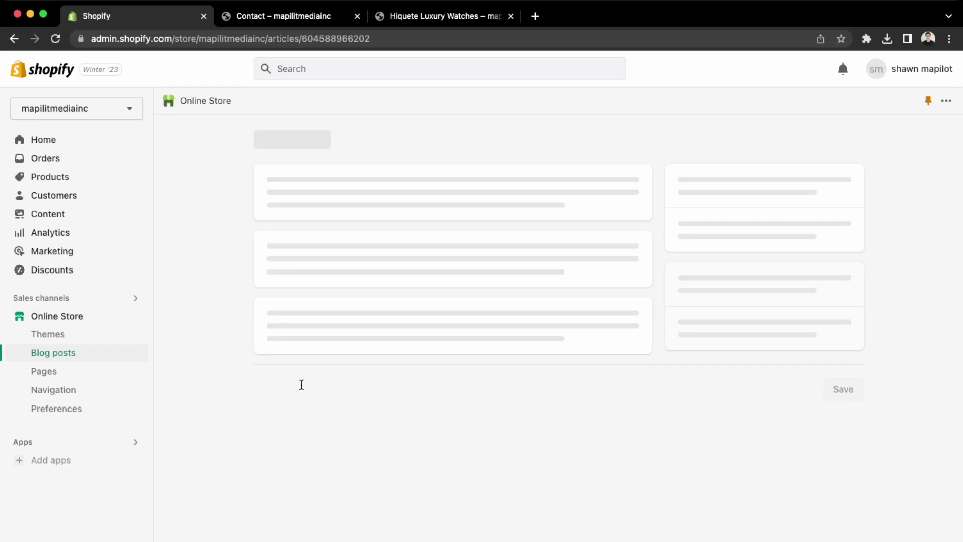
Paste the post's excerpt into its SEO description and save the post.
{"action": "scroll", "coordinate": [451, 409], "scroll_direction": "down", "scroll_amount": 7}
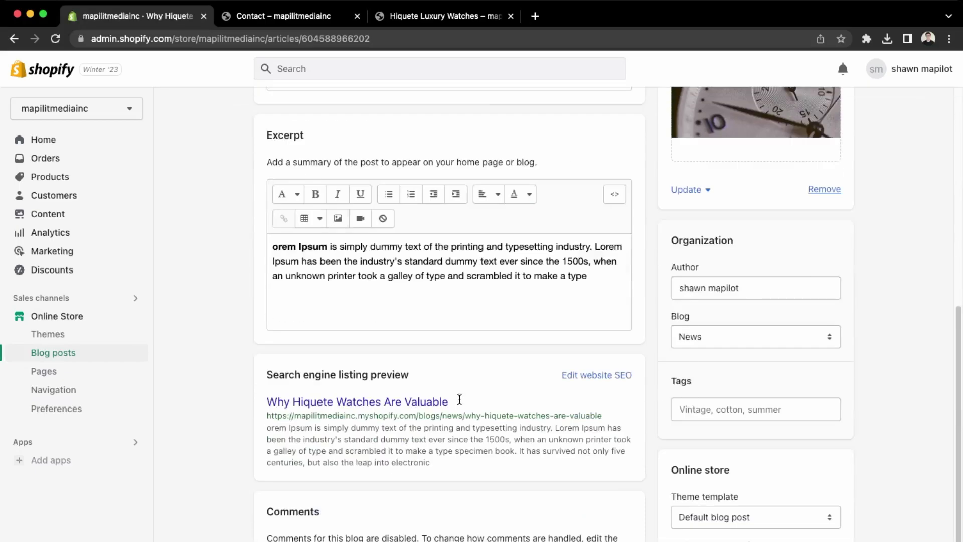
{"action": "scroll", "coordinate": [453, 409], "scroll_direction": "up", "scroll_amount": 1}
{"action": "scroll", "coordinate": [453, 409], "scroll_direction": "down", "scroll_amount": 1}
{"action": "left_click", "coordinate": [592, 375]}
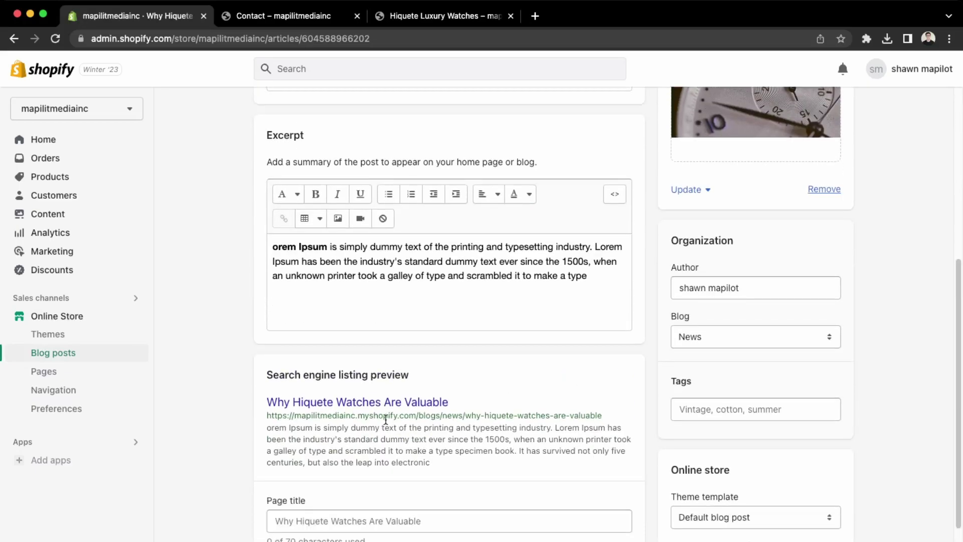
{"action": "left_click", "coordinate": [339, 526]}
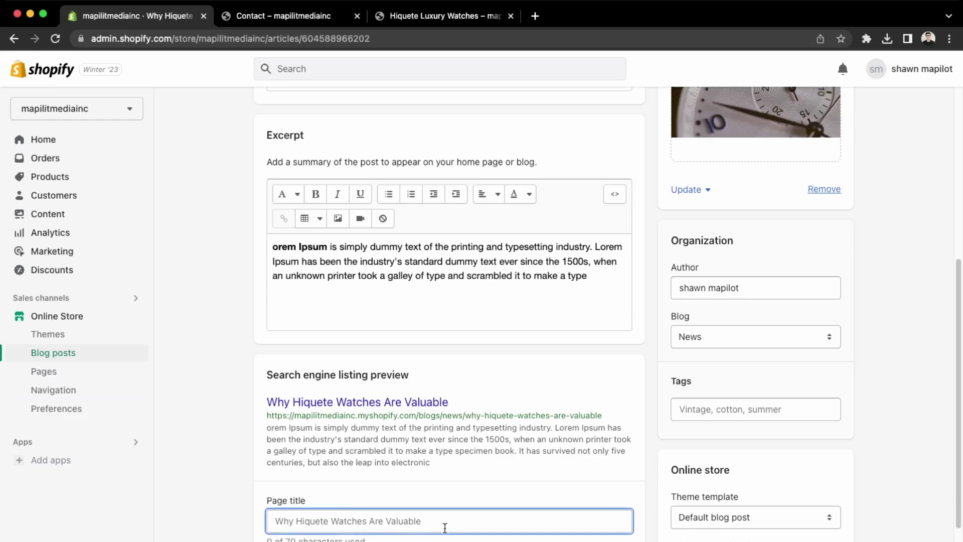
{"action": "scroll", "coordinate": [441, 527], "scroll_direction": "up", "scroll_amount": 3}
{"action": "scroll", "coordinate": [426, 497], "scroll_direction": "down", "scroll_amount": 6}
{"action": "left_click", "coordinate": [413, 465]}
{"action": "type", "text": "orem Ipsum is simply dummy text of the printing and typesetting industry. Lorem Ipsum has been the industry's standard dummy text ever since the 1500s, when an unknown printer took a galley of type and scrambled it to make a type specimen book. It has survived not only five centuries, but also the leap into electronic"}
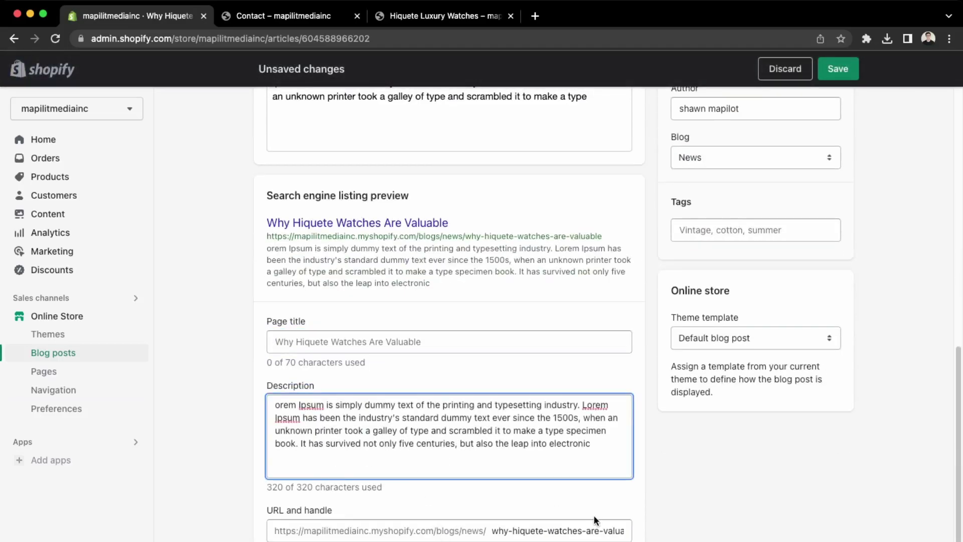
{"action": "scroll", "coordinate": [592, 518], "scroll_direction": "up", "scroll_amount": 3}
{"action": "scroll", "coordinate": [588, 517], "scroll_direction": "up", "scroll_amount": 1}
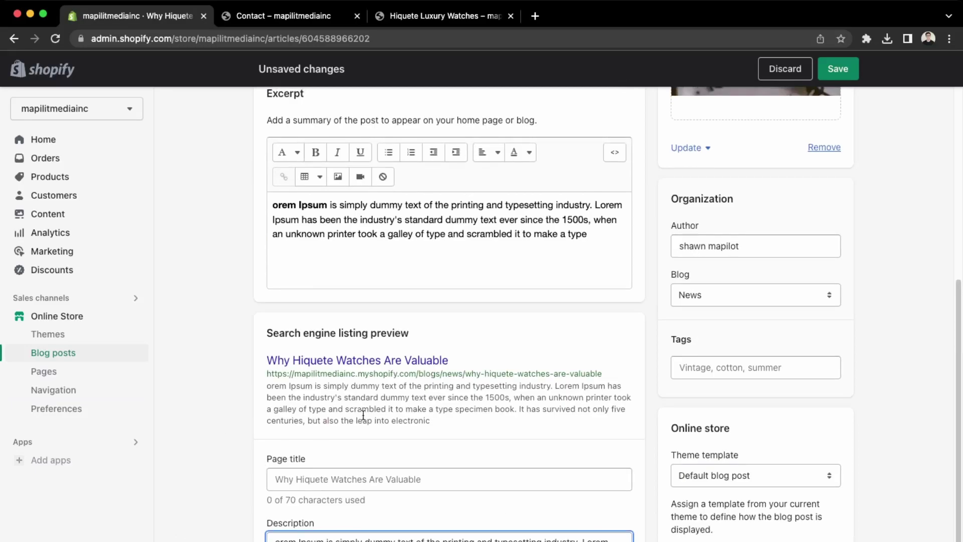
{"action": "scroll", "coordinate": [359, 416], "scroll_direction": "up", "scroll_amount": 10}
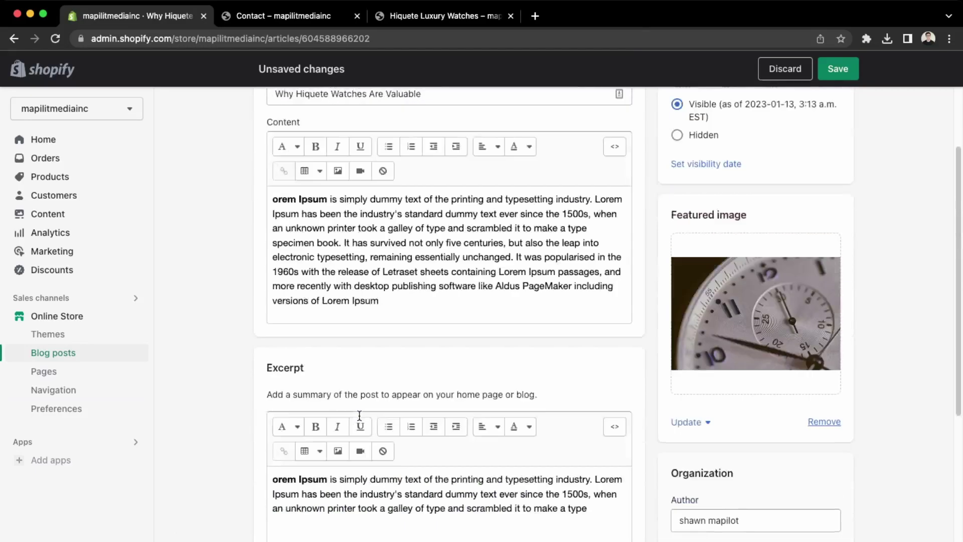
{"action": "left_click", "coordinate": [852, 74]}
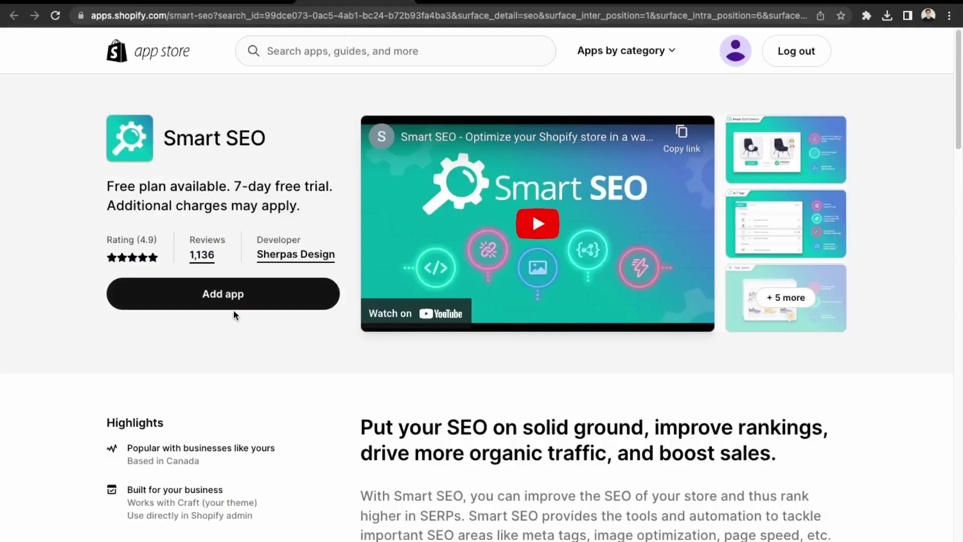
Start installing Smart SEO by Sherpas Design from its App Store listing.
{"action": "left_click", "coordinate": [233, 306]}
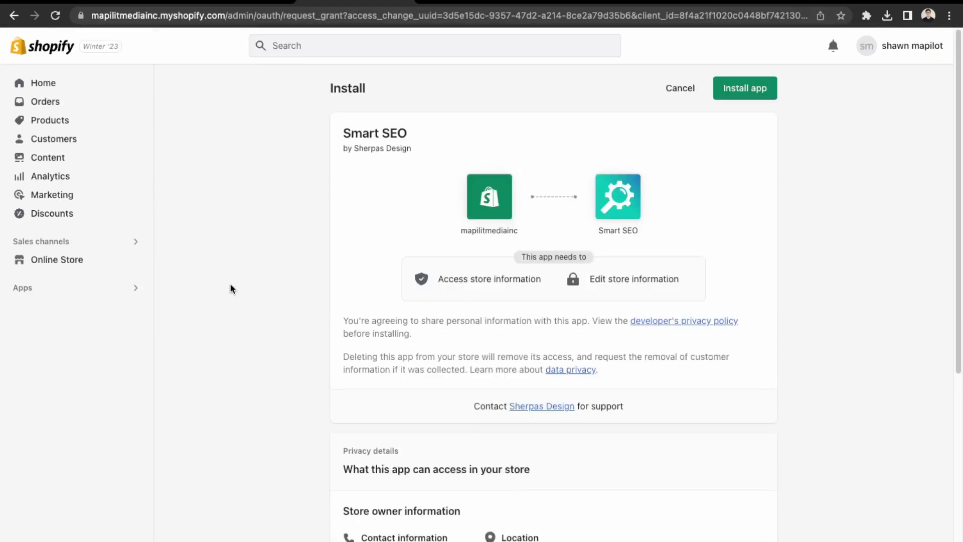
Install Smart SEO on the Free plan and dismiss the premium discount popup.
{"action": "left_click", "coordinate": [717, 98]}
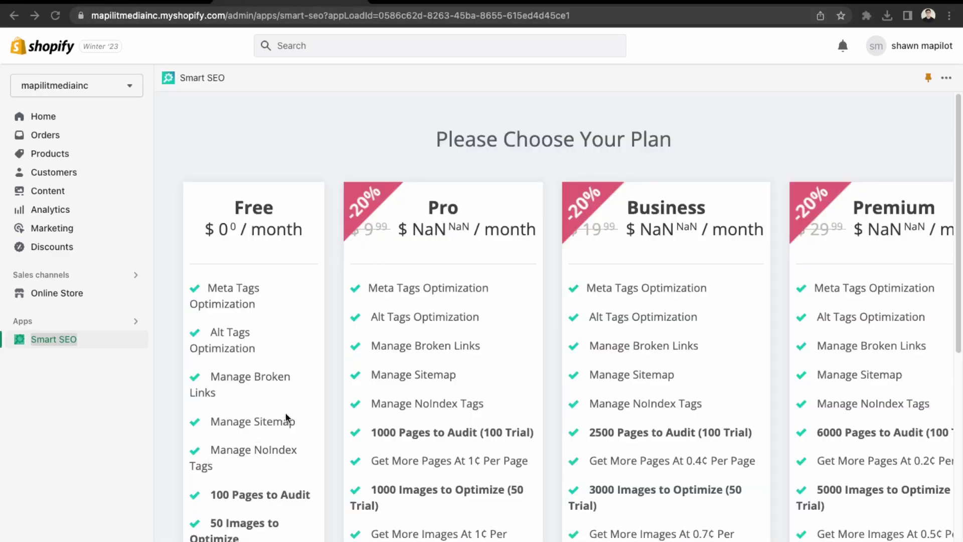
{"action": "scroll", "coordinate": [287, 418], "scroll_direction": "down", "scroll_amount": 4}
{"action": "scroll", "coordinate": [287, 418], "scroll_direction": "down", "scroll_amount": 5}
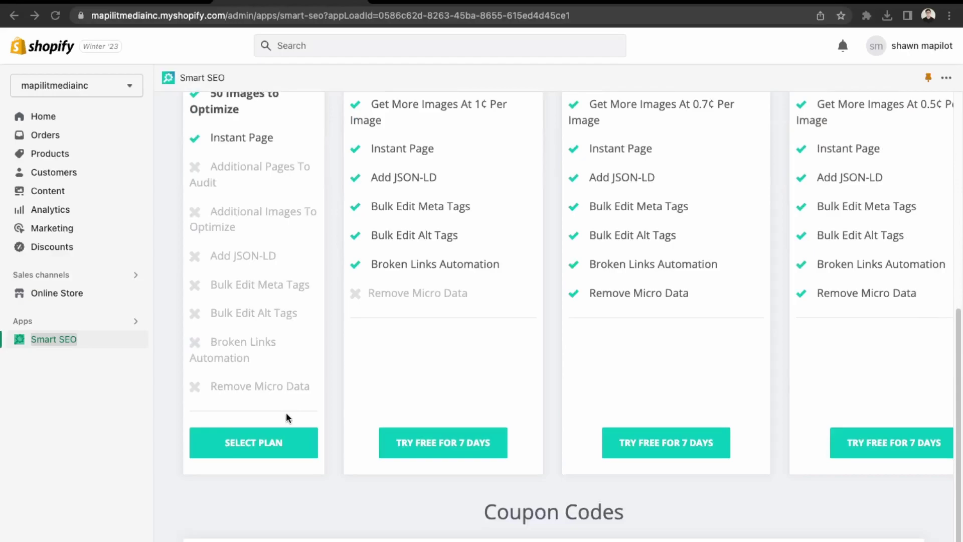
{"action": "left_click", "coordinate": [272, 443]}
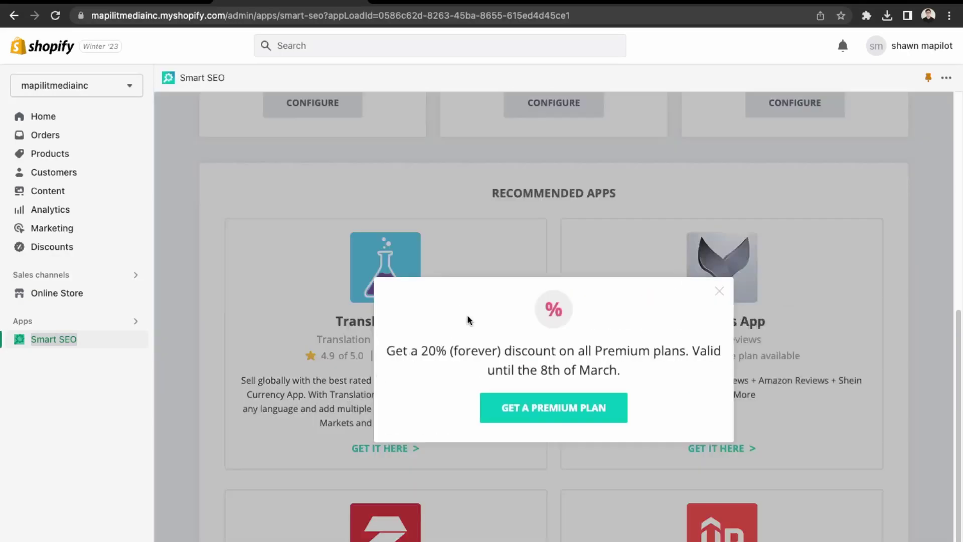
{"action": "left_click", "coordinate": [720, 291]}
{"action": "scroll", "coordinate": [570, 286], "scroll_direction": "down", "scroll_amount": 3}
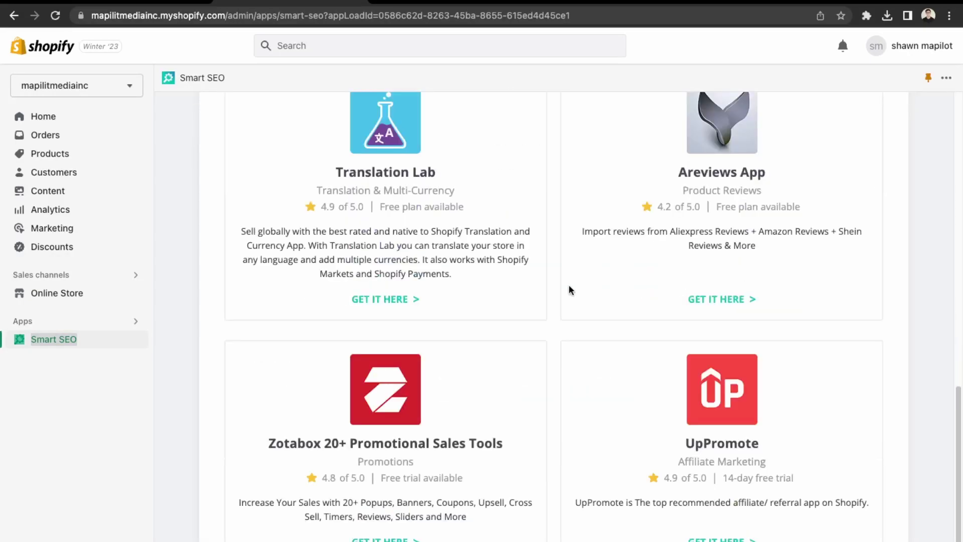
{"action": "scroll", "coordinate": [567, 282], "scroll_direction": "up", "scroll_amount": 9}
{"action": "scroll", "coordinate": [567, 282], "scroll_direction": "up", "scroll_amount": 4}
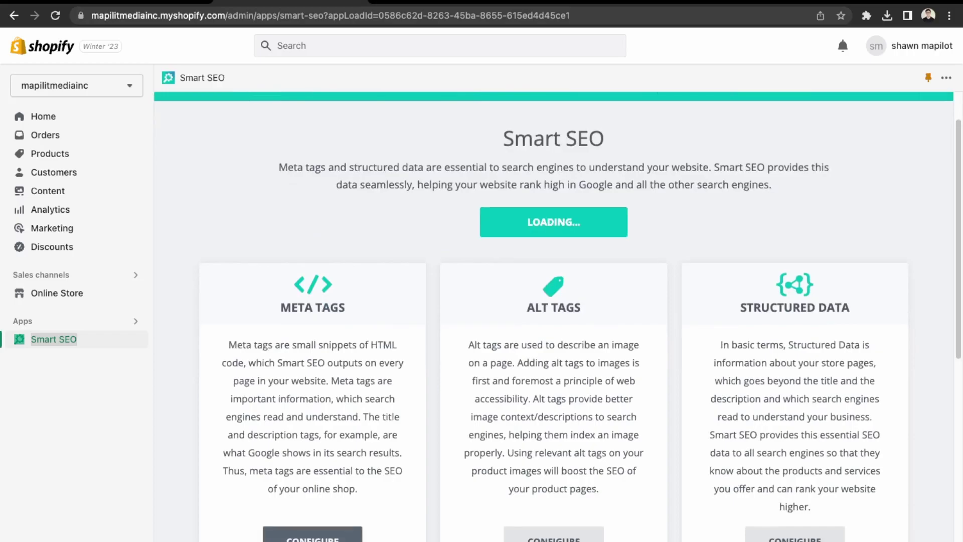
Open Meta Tags and inspect the meta tag details for Olev's Classic Watch-Blue.
{"action": "left_click", "coordinate": [312, 535]}
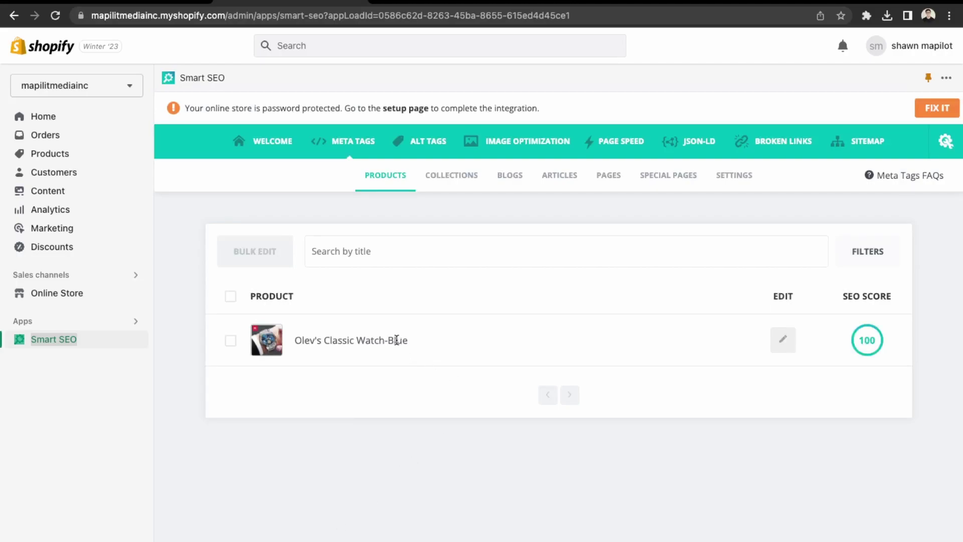
{"action": "left_click", "coordinate": [783, 339]}
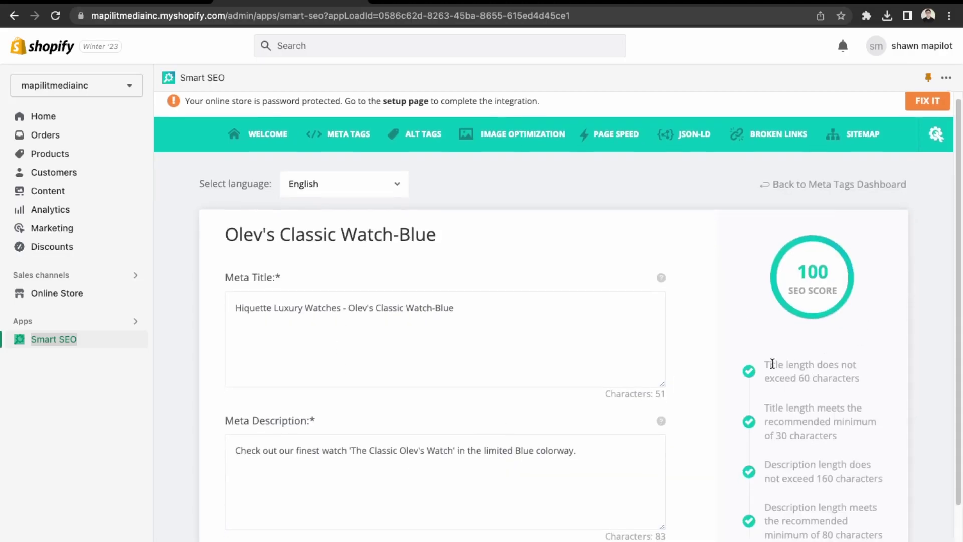
{"action": "double_click", "coordinate": [833, 507]}
{"action": "scroll", "coordinate": [794, 474], "scroll_direction": "down", "scroll_amount": 3}
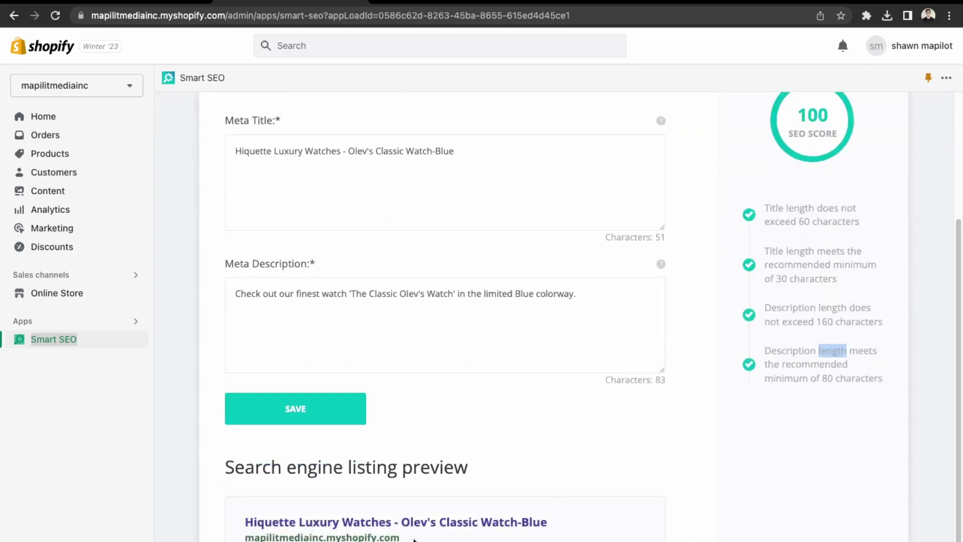
{"action": "scroll", "coordinate": [328, 476], "scroll_direction": "up", "scroll_amount": 3}
{"action": "left_click", "coordinate": [337, 145]}
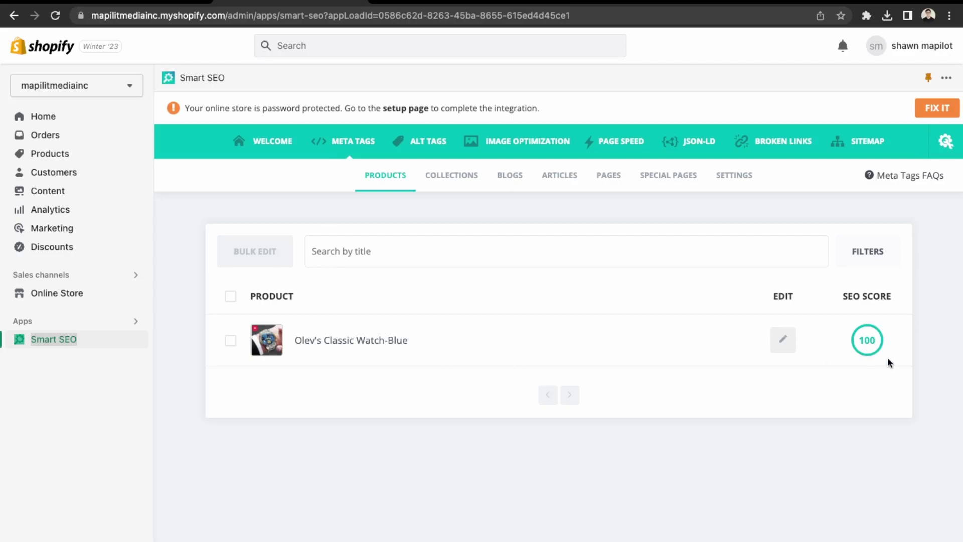
Check the meta tag SEO scores for Collections, Blogs, Articles and Pages, then Products again.
{"action": "left_click", "coordinate": [455, 179]}
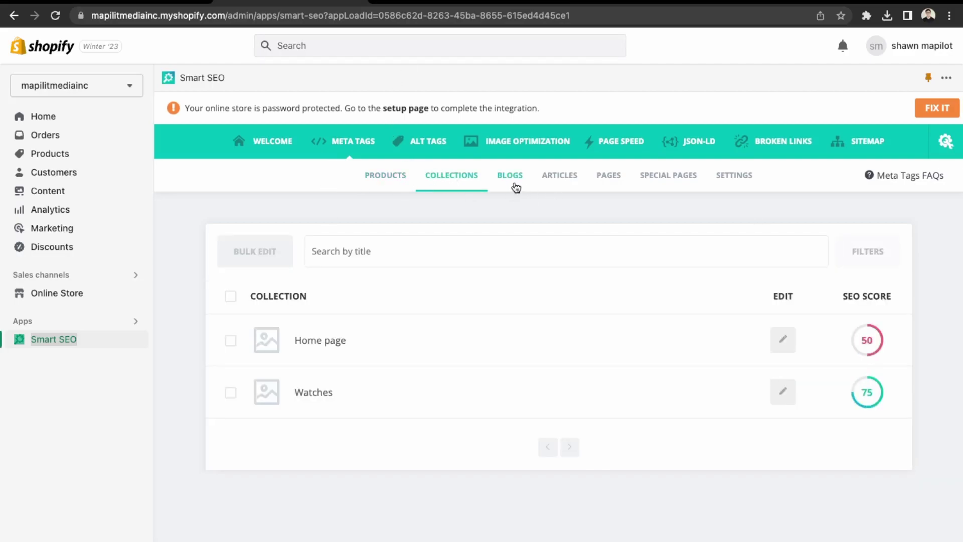
{"action": "left_click", "coordinate": [509, 176]}
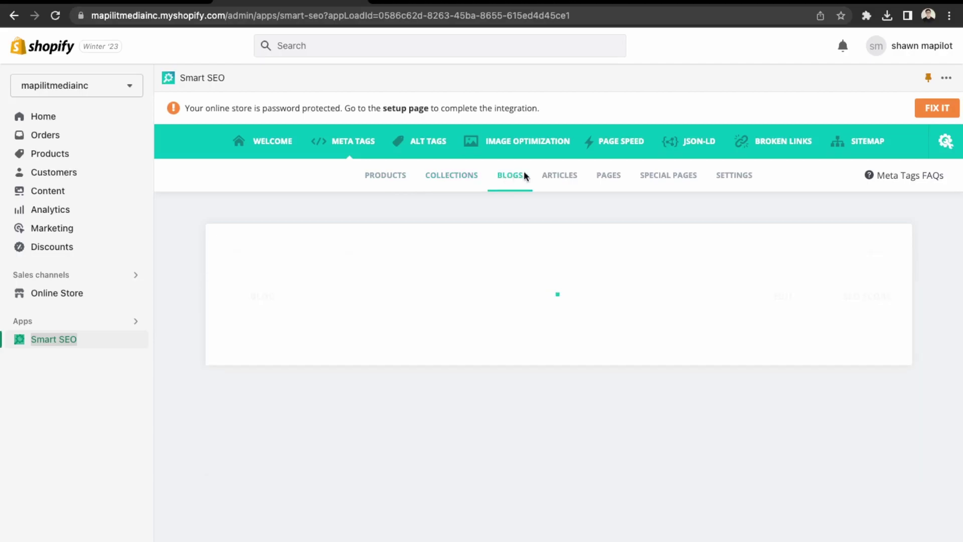
{"action": "left_click", "coordinate": [575, 176]}
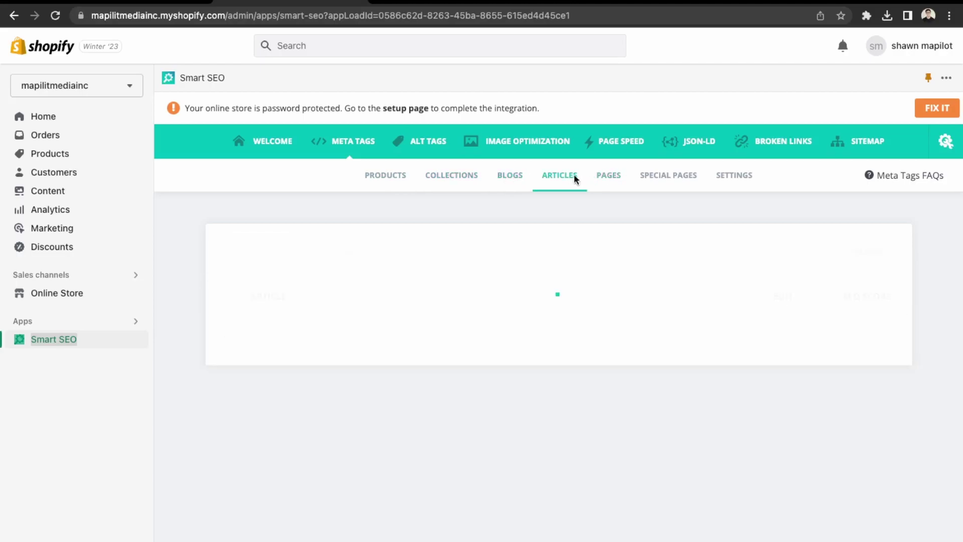
{"action": "left_click", "coordinate": [609, 179]}
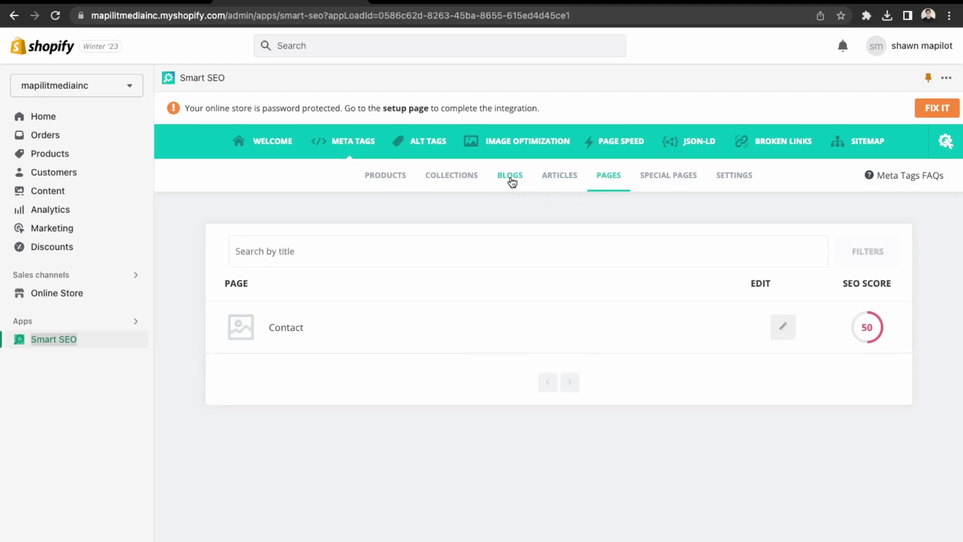
{"action": "left_click", "coordinate": [370, 184]}
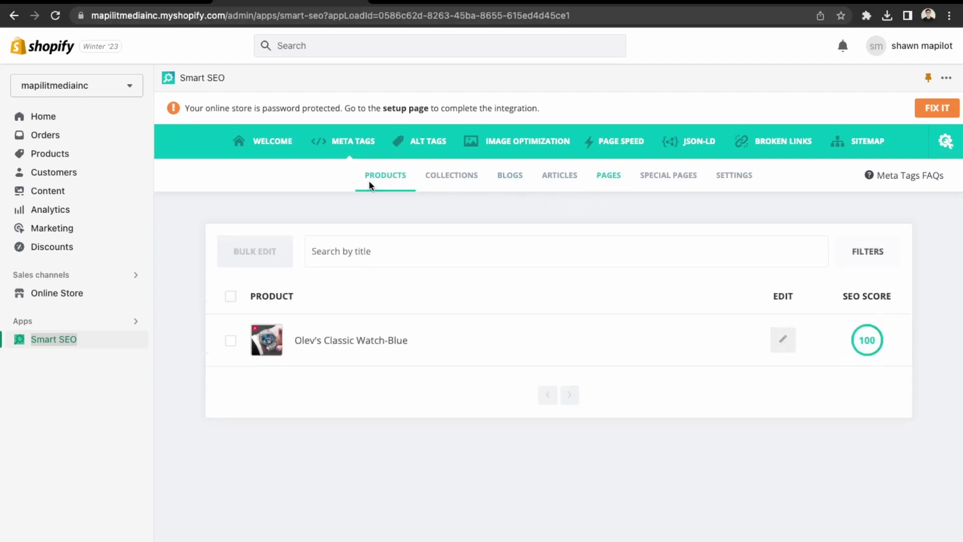
Check alt tags for the product image, collections and the 'Why Hiquete Watches Are Valuable' article.
{"action": "left_click", "coordinate": [440, 147]}
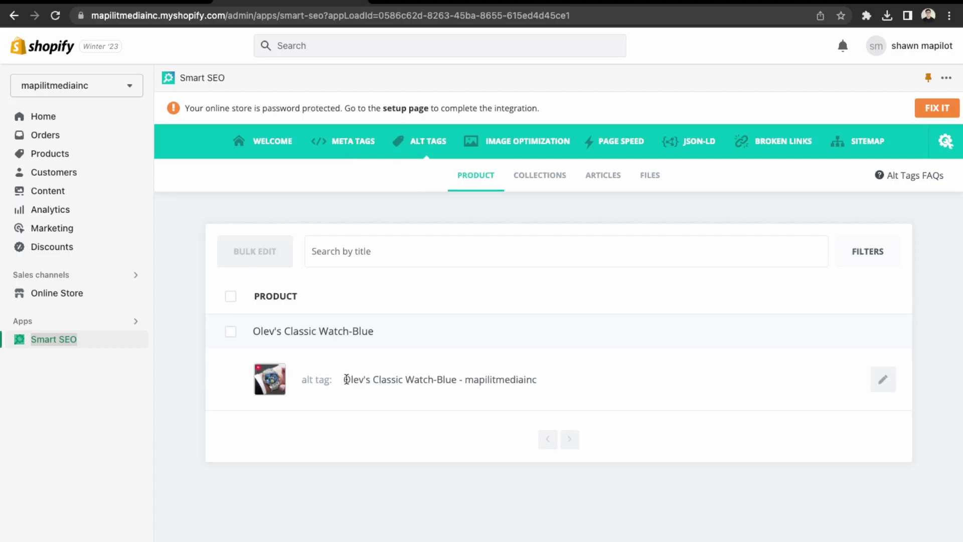
{"action": "left_click_drag", "start_coordinate": [344, 379], "coordinate": [548, 376]}
{"action": "left_click", "coordinate": [563, 379]}
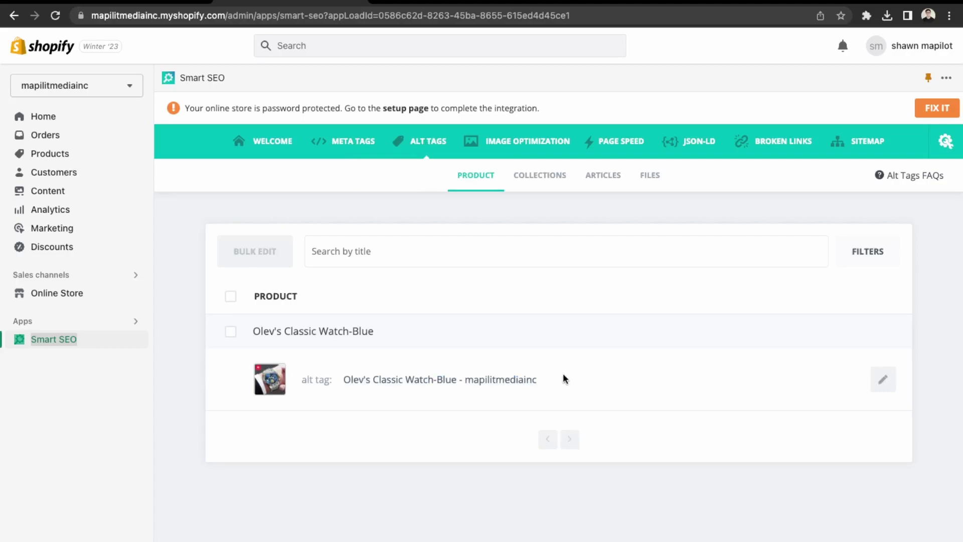
{"action": "left_click", "coordinate": [546, 188]}
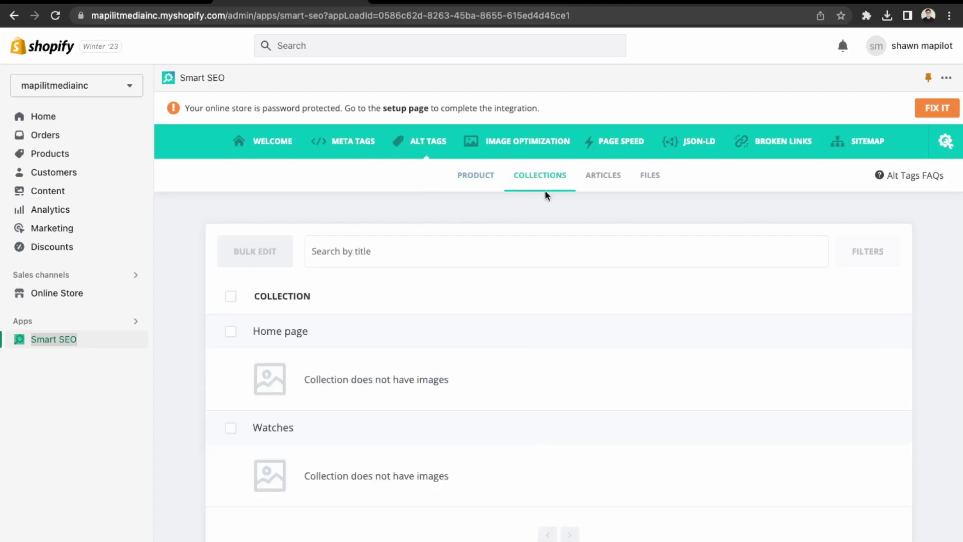
{"action": "left_click", "coordinate": [609, 173]}
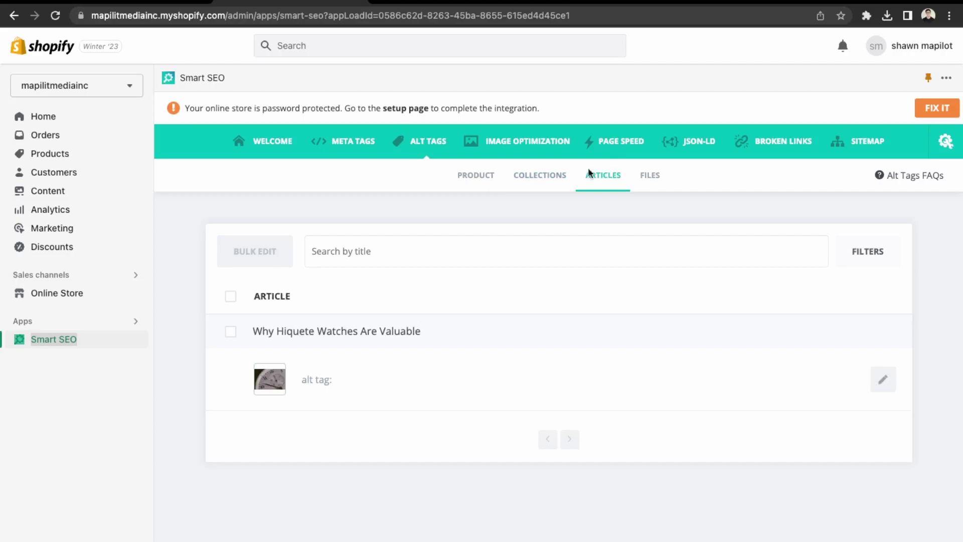
Optimize the Olev's Classic Watch-Blue product image (76% saved) and the blog article's image.
{"action": "left_click", "coordinate": [537, 146]}
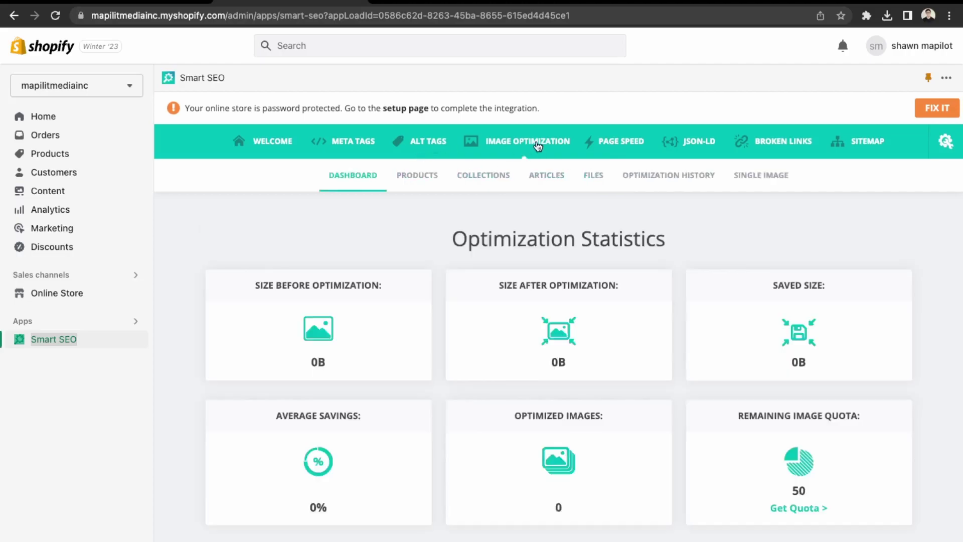
{"action": "left_click", "coordinate": [403, 181]}
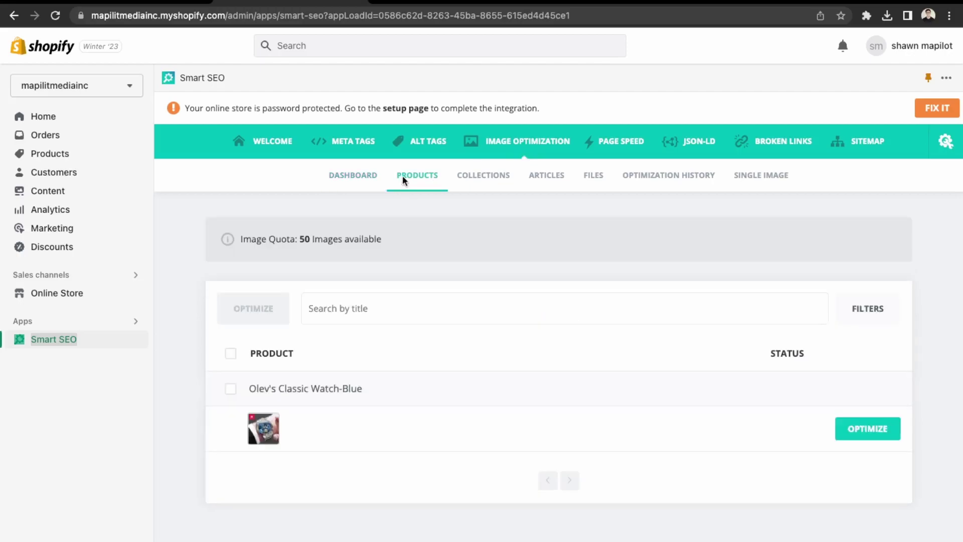
{"action": "left_click", "coordinate": [847, 430]}
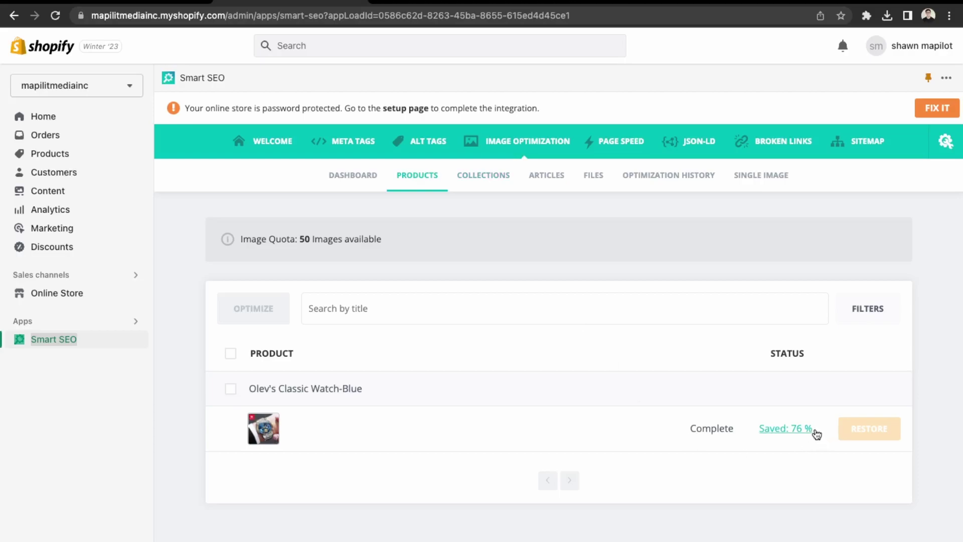
{"action": "left_click_drag", "start_coordinate": [752, 428], "coordinate": [861, 426]}
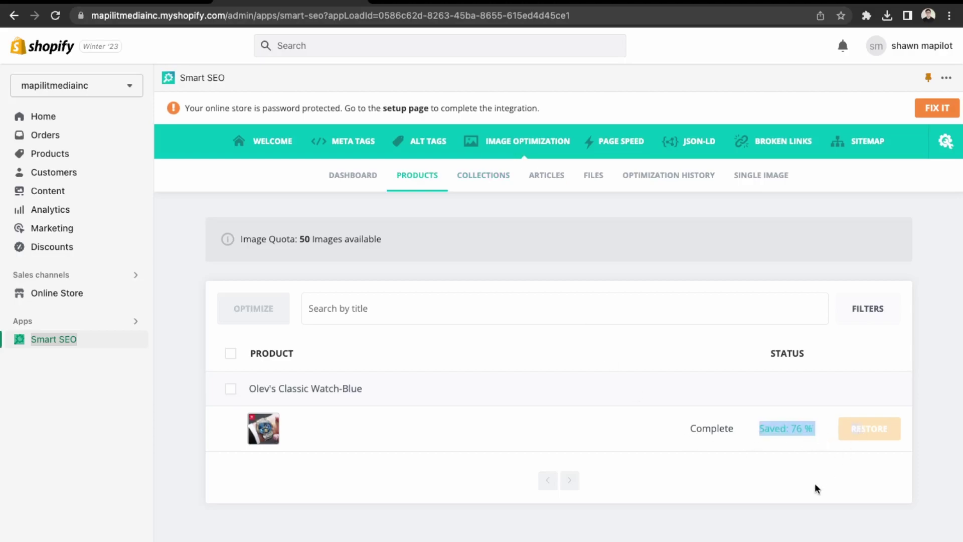
{"action": "left_click", "coordinate": [489, 180]}
{"action": "left_click", "coordinate": [532, 176]}
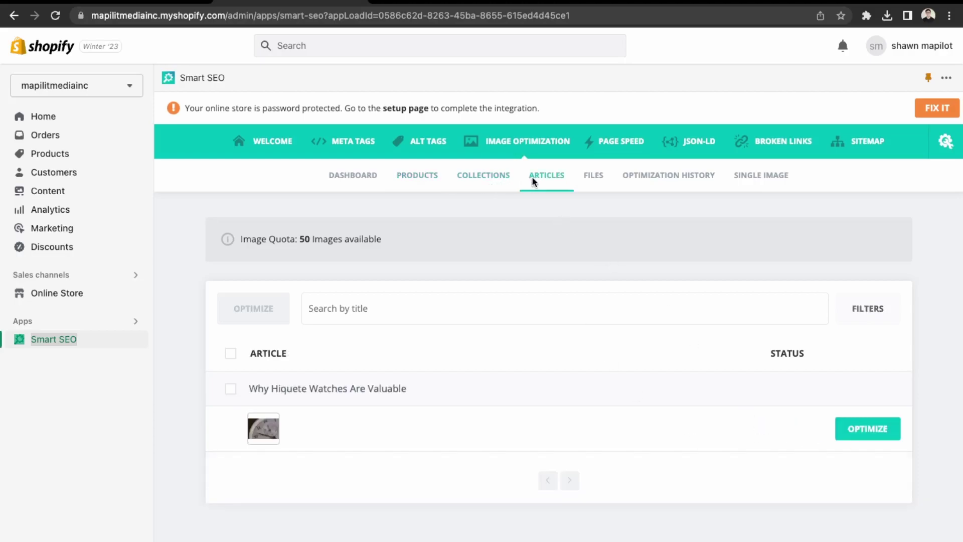
{"action": "left_click", "coordinate": [837, 428]}
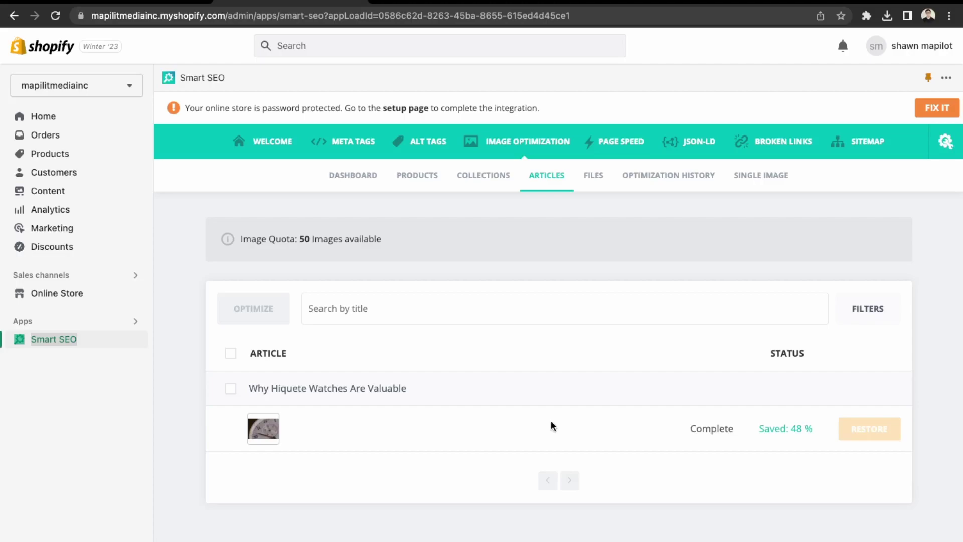
Compress the uploaded files Modern_logo.png (68%) and the unsplash photo (58%), leaving a 50-image quota.
{"action": "left_click", "coordinate": [600, 175]}
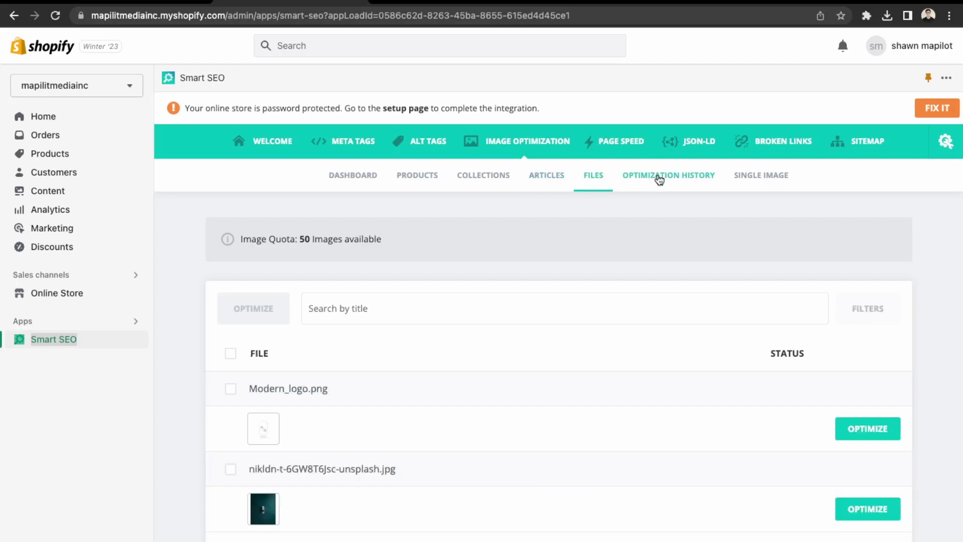
{"action": "left_click", "coordinate": [660, 179]}
{"action": "left_click", "coordinate": [602, 183]}
{"action": "left_click", "coordinate": [854, 431]}
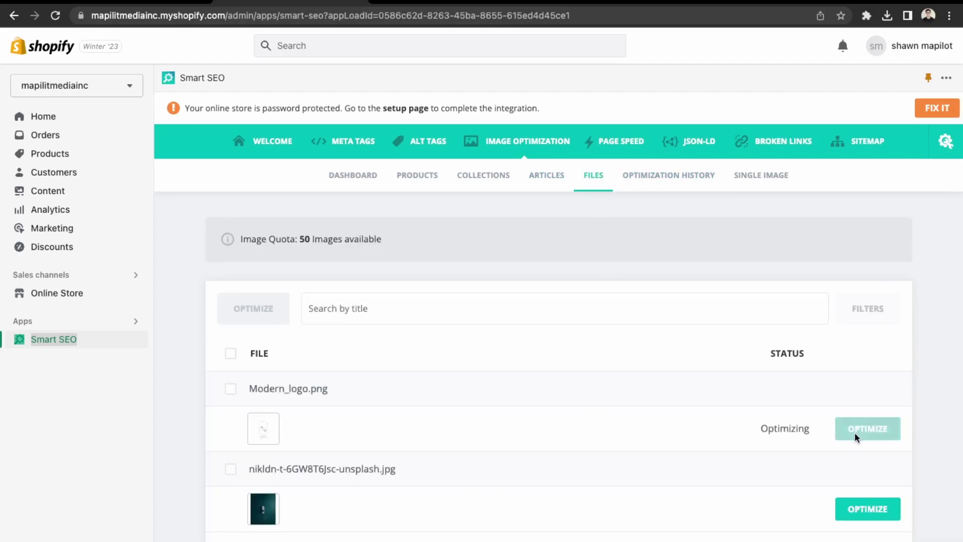
{"action": "left_click", "coordinate": [877, 516]}
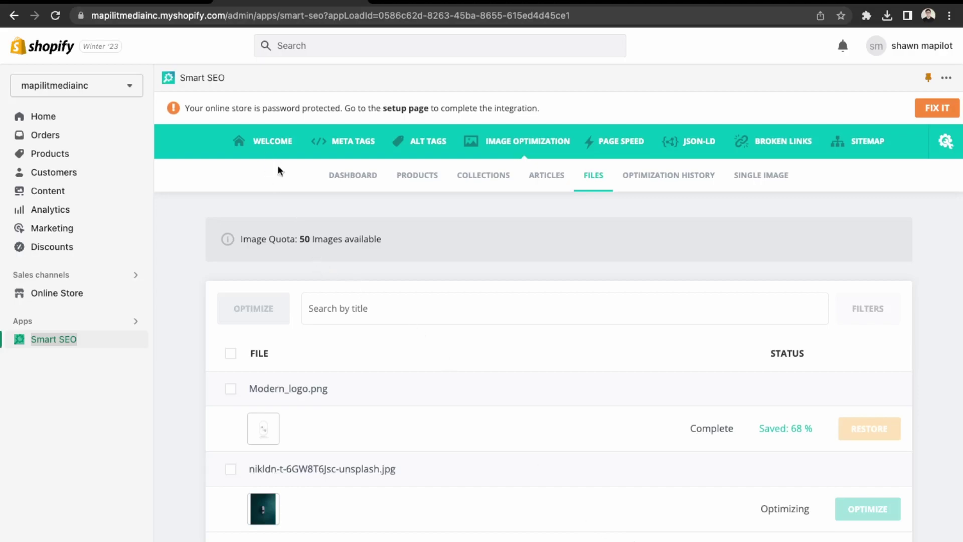
{"action": "left_click_drag", "start_coordinate": [300, 236], "coordinate": [441, 239]}
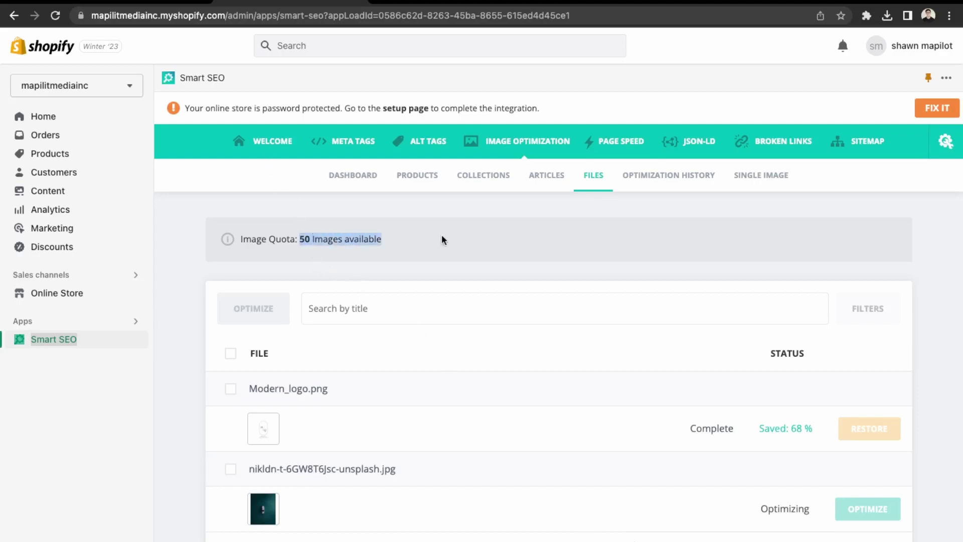
{"action": "left_click", "coordinate": [442, 239]}
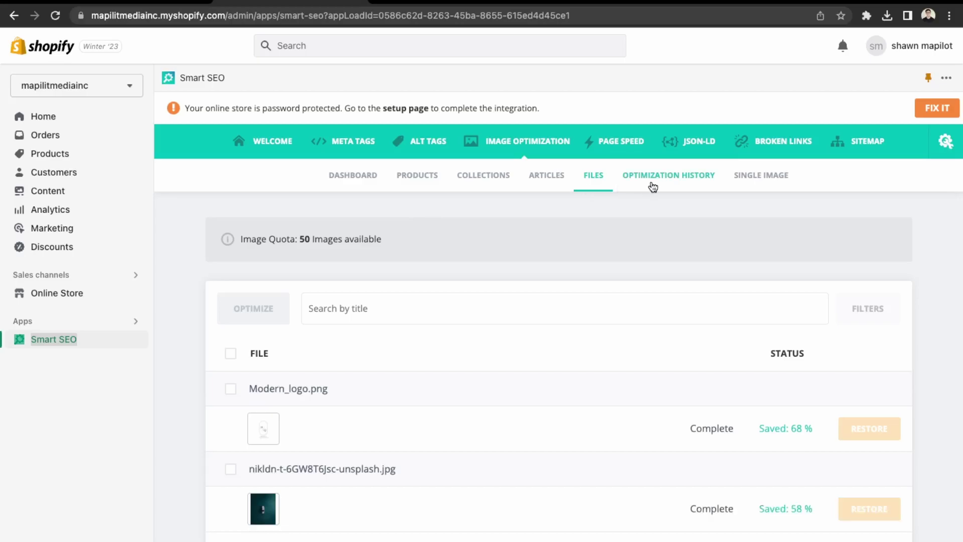
Enable Instant Page preloading under Page Speed, glance at JSON-LD, then view the Broken Links report.
{"action": "left_click", "coordinate": [628, 149]}
{"action": "left_click_drag", "start_coordinate": [329, 396], "coordinate": [736, 396]}
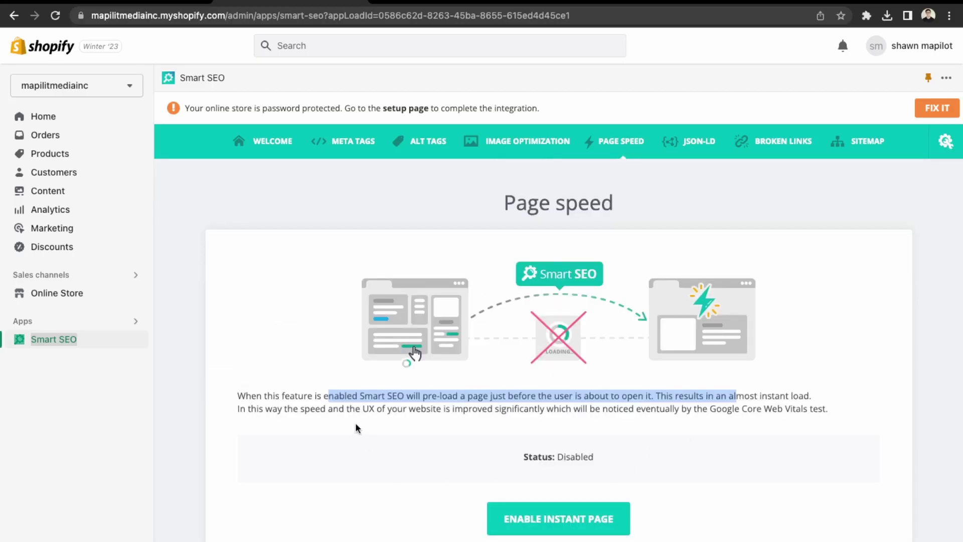
{"action": "left_click", "coordinate": [575, 524]}
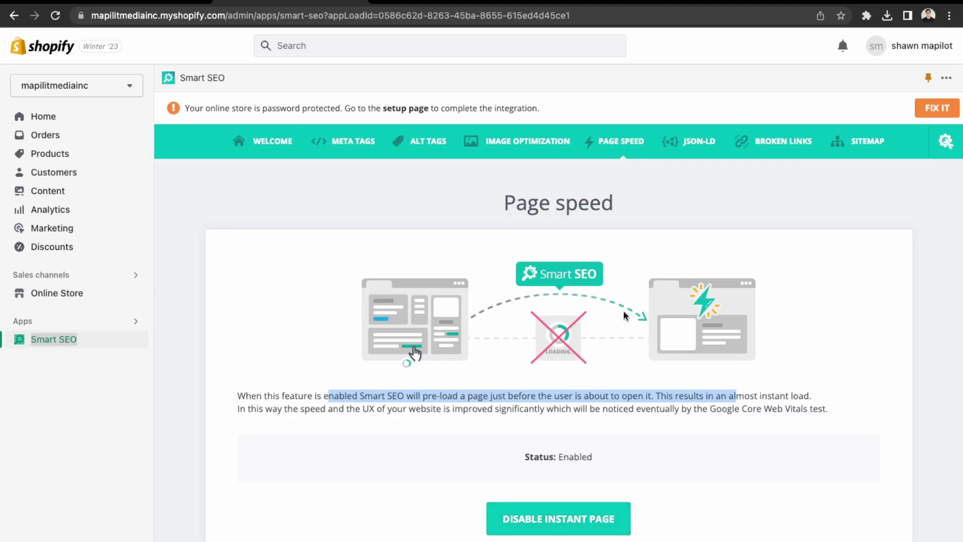
{"action": "left_click", "coordinate": [699, 146]}
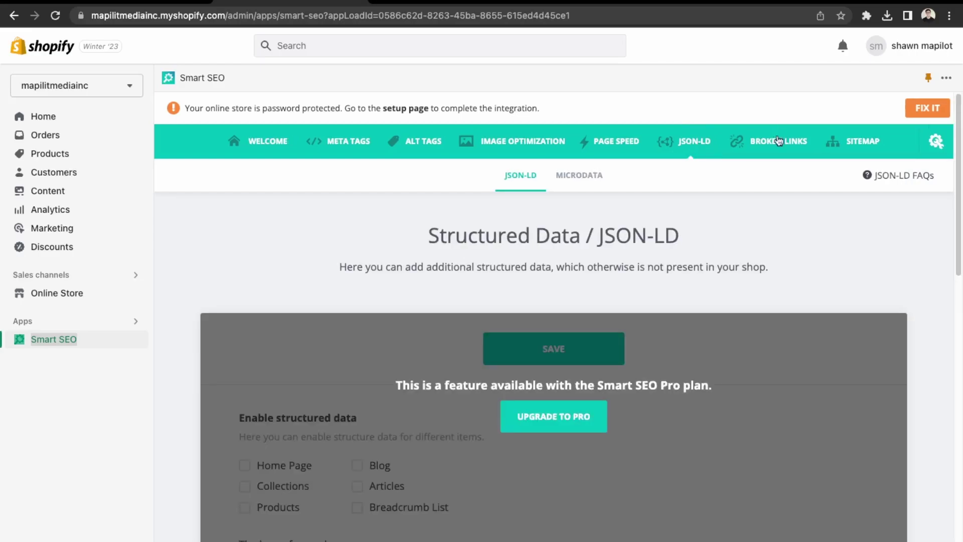
{"action": "left_click", "coordinate": [778, 142]}
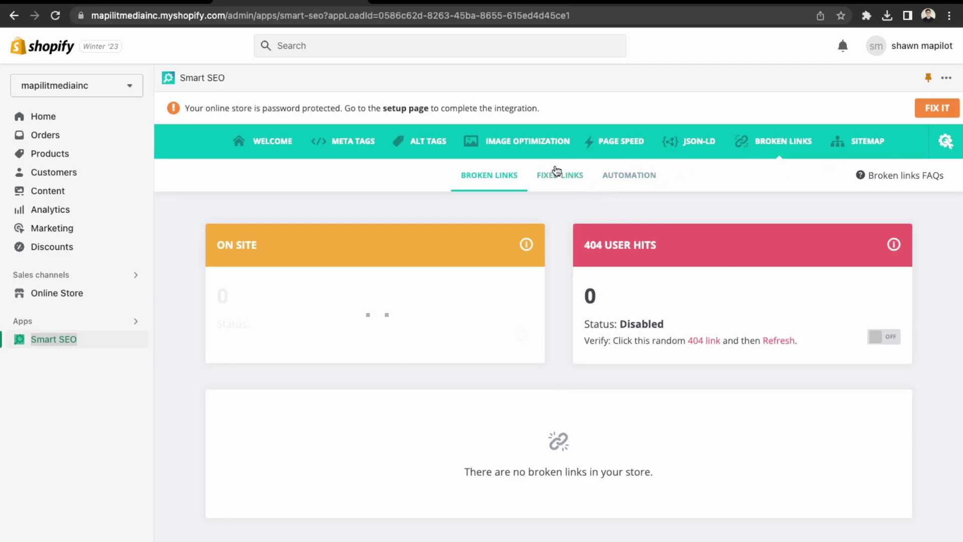
Glance at Fixed Links and Automation, then view the Sitemap list showing Olev's Classic Watch-Blue included.
{"action": "left_click", "coordinate": [570, 176]}
{"action": "left_click", "coordinate": [603, 176]}
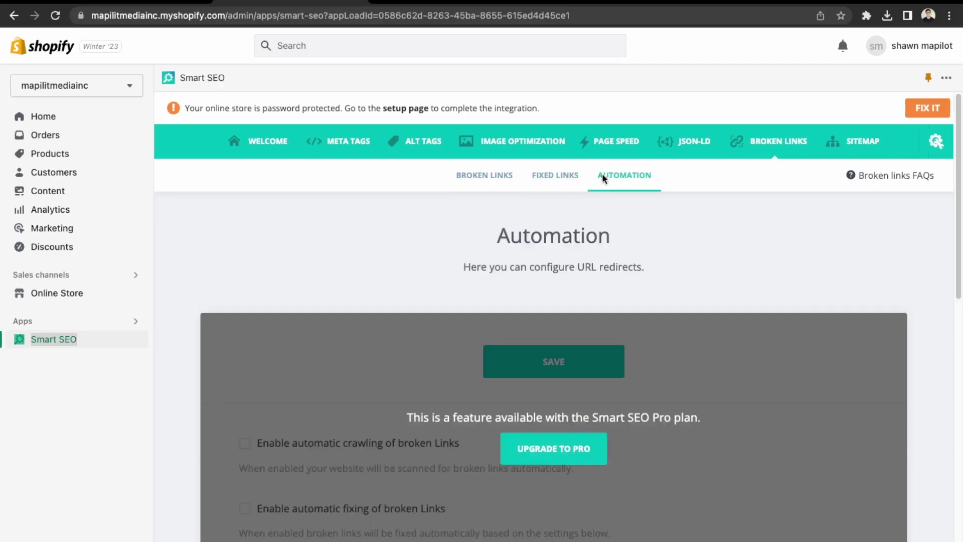
{"action": "left_click", "coordinate": [510, 175]}
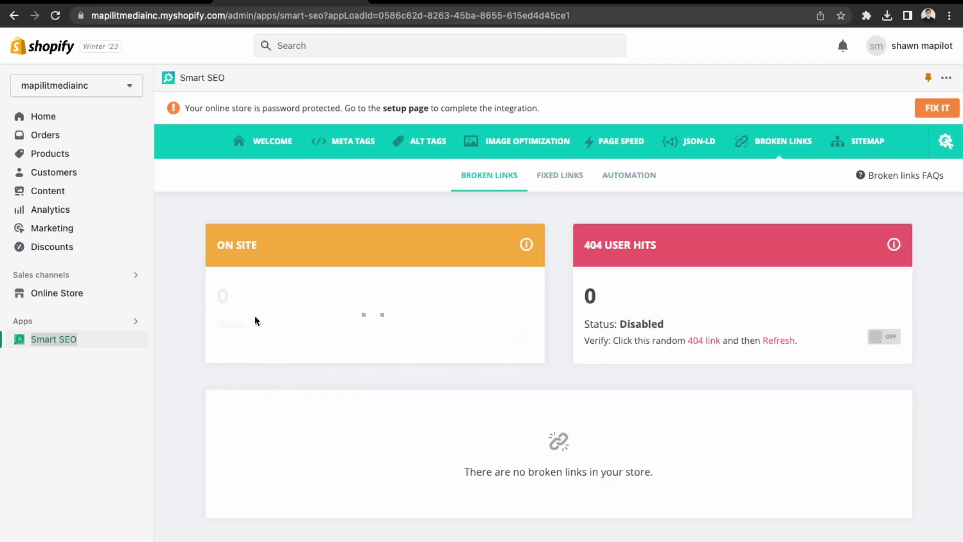
{"action": "left_click", "coordinate": [846, 143]}
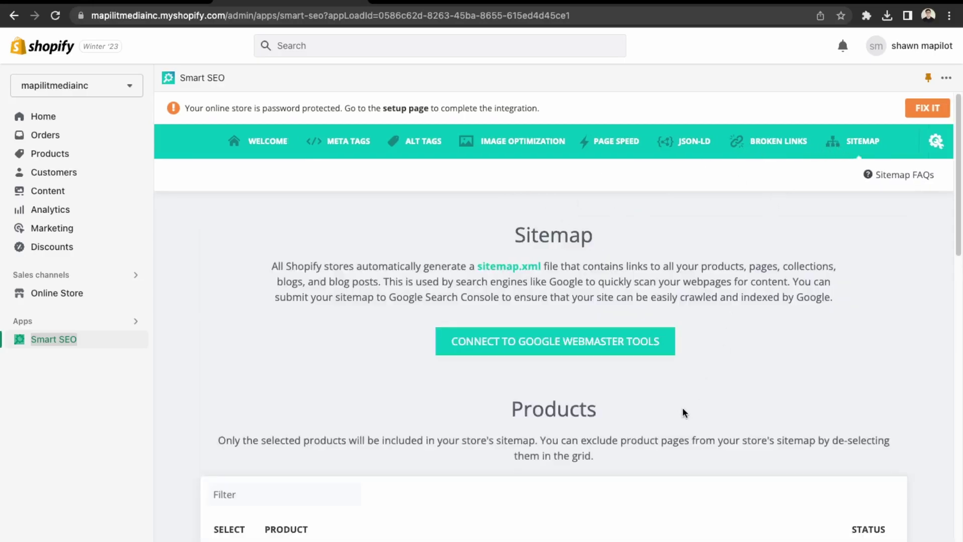
{"action": "scroll", "coordinate": [684, 412], "scroll_direction": "down", "scroll_amount": 3}
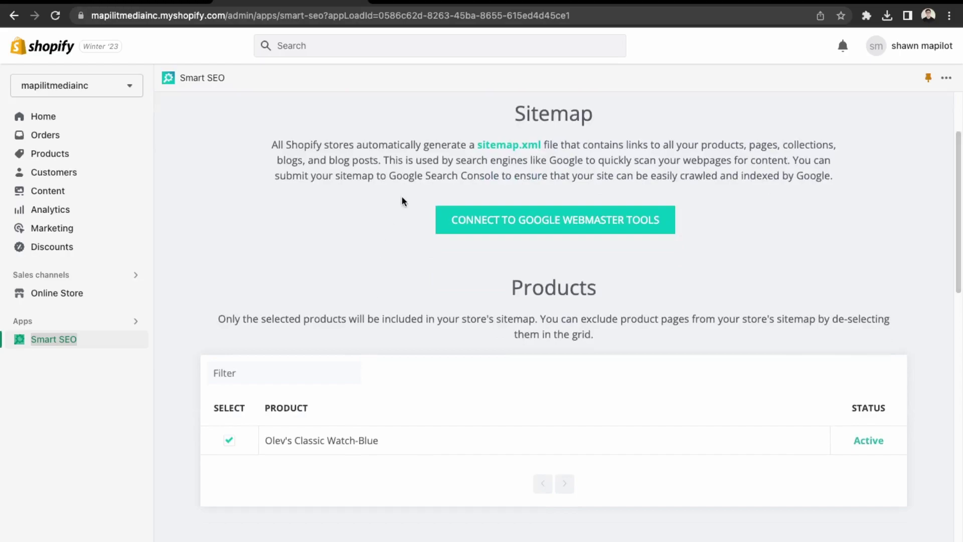
{"action": "scroll", "coordinate": [401, 198], "scroll_direction": "up", "scroll_amount": 1}
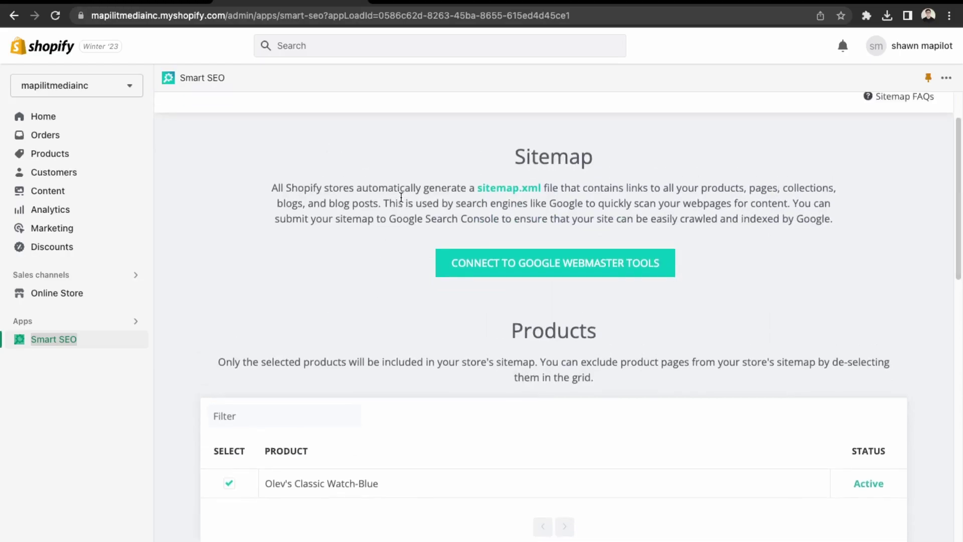
{"action": "left_click_drag", "start_coordinate": [329, 187], "coordinate": [378, 187]}
{"action": "left_click", "coordinate": [516, 190]}
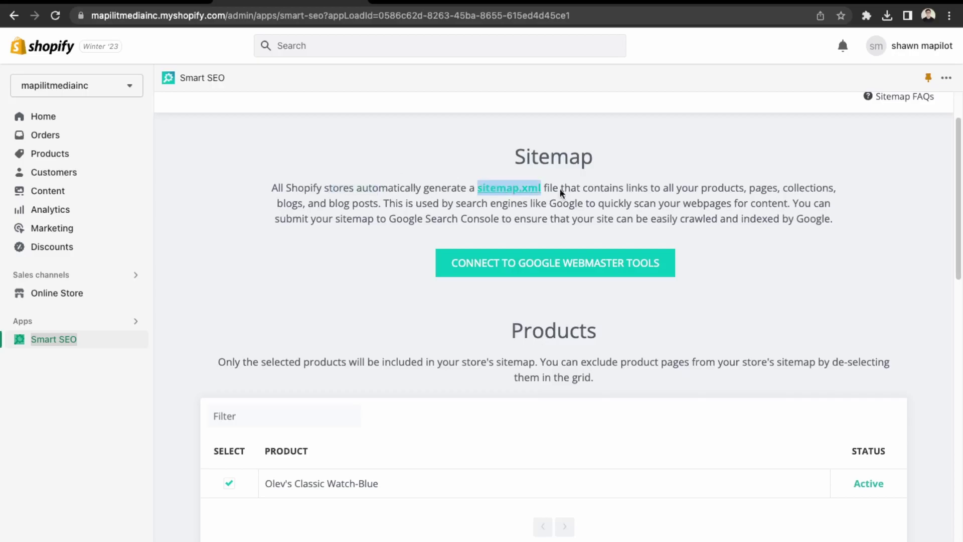
Inspect the store's sitemap.xml and its four sub-sitemaps, then return to the Smart SEO tab.
{"action": "left_click", "coordinate": [432, 2]}
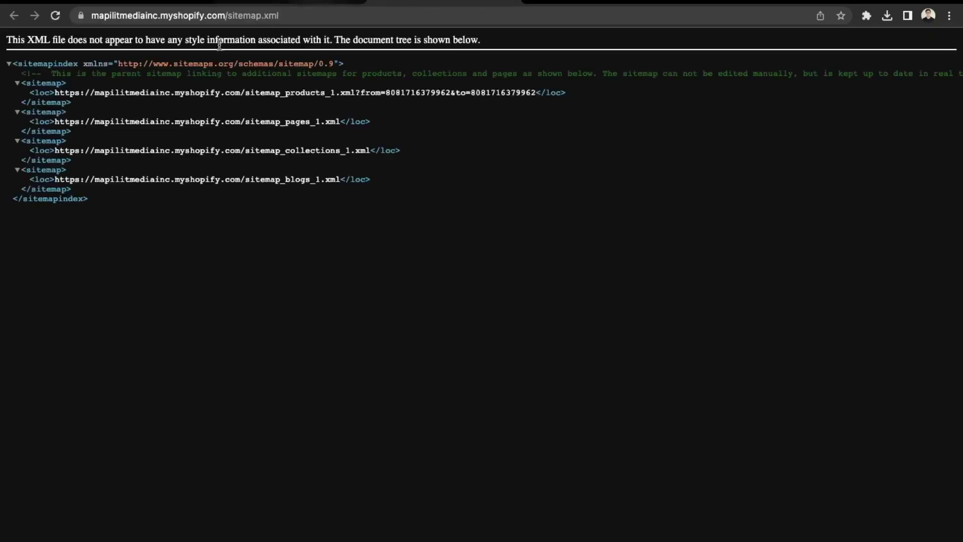
{"action": "left_click_drag", "start_coordinate": [28, 92], "coordinate": [397, 191]}
{"action": "left_click", "coordinate": [397, 193]}
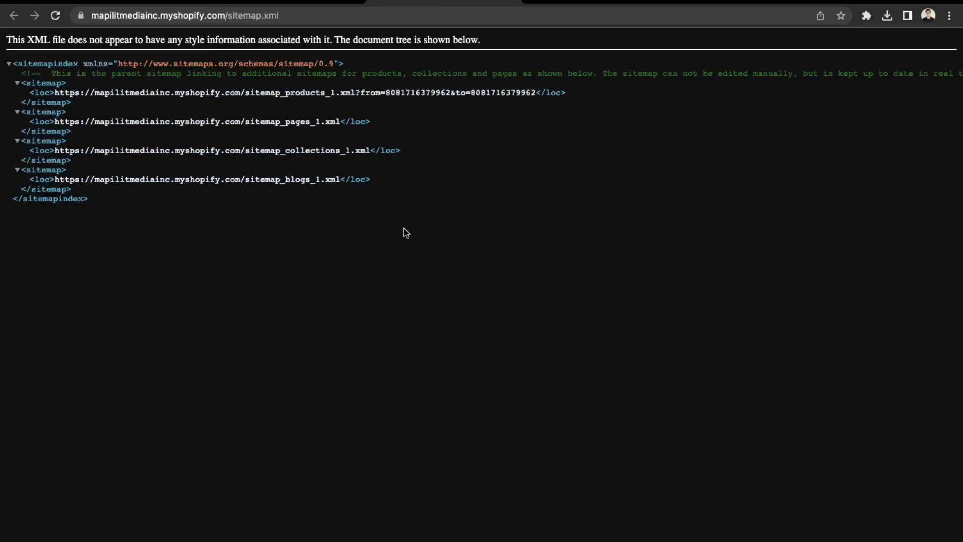
{"action": "left_click", "coordinate": [321, 5]}
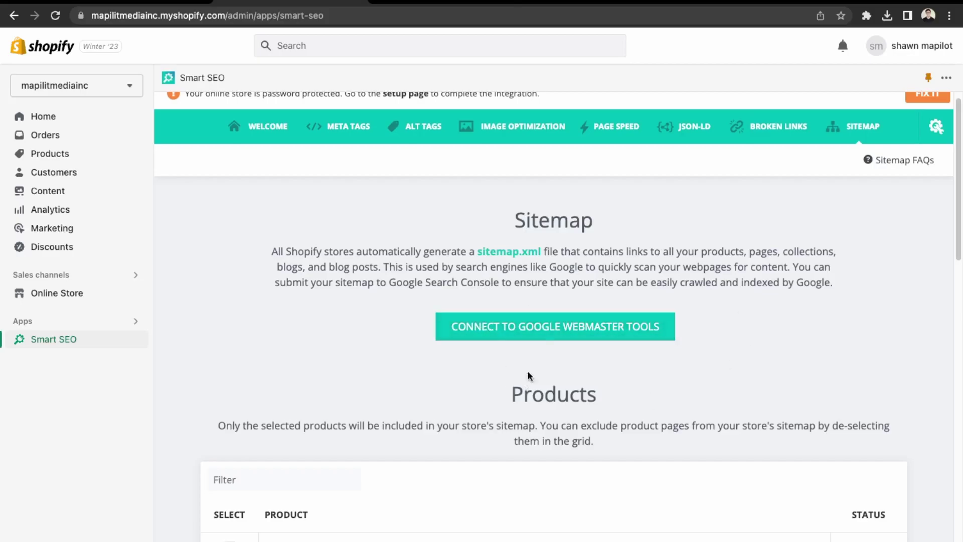
{"action": "scroll", "coordinate": [521, 401], "scroll_direction": "down", "scroll_amount": 5}
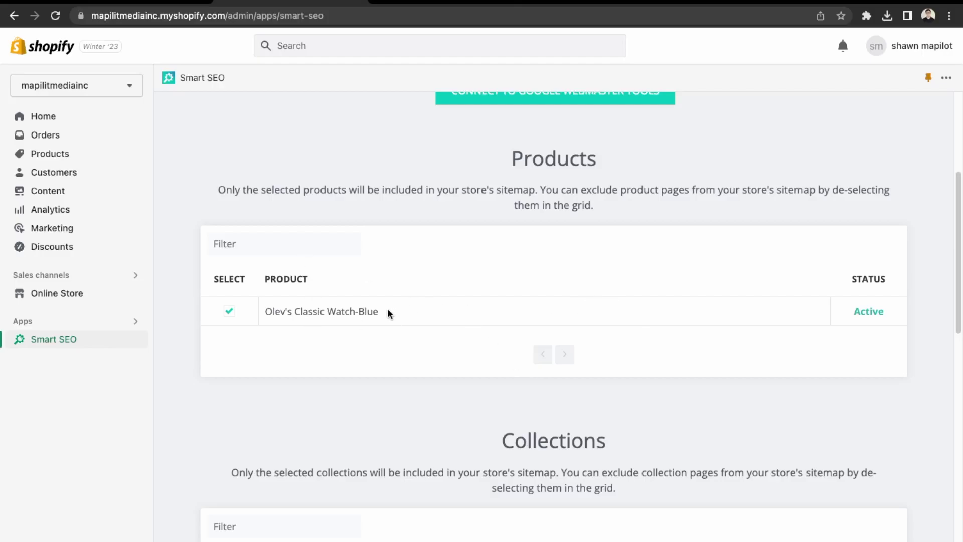
{"action": "scroll", "coordinate": [389, 397], "scroll_direction": "down", "scroll_amount": 9}
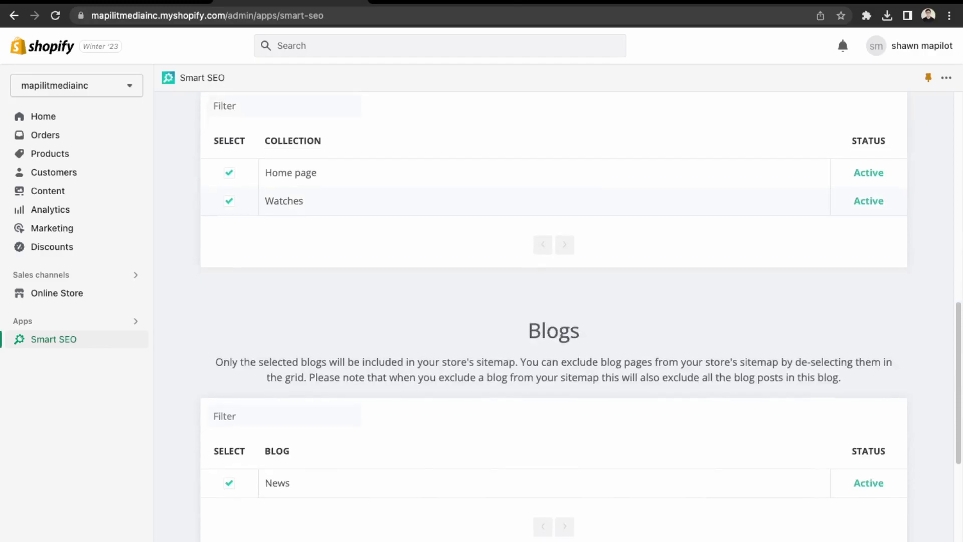
{"action": "scroll", "coordinate": [428, 527], "scroll_direction": "down", "scroll_amount": 5}
{"action": "scroll", "coordinate": [453, 472], "scroll_direction": "down", "scroll_amount": 4}
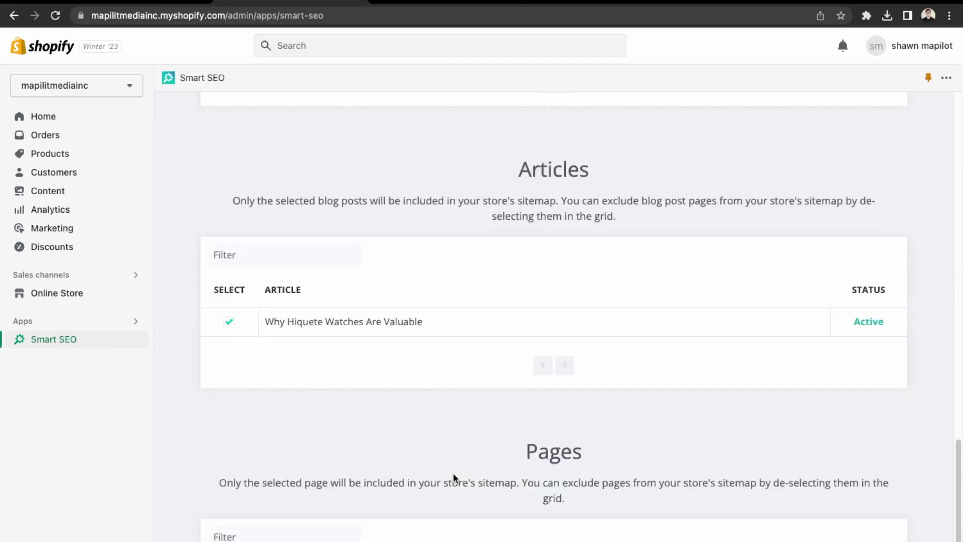
{"action": "scroll", "coordinate": [453, 476], "scroll_direction": "down", "scroll_amount": 2}
{"action": "scroll", "coordinate": [453, 478], "scroll_direction": "up", "scroll_amount": 20}
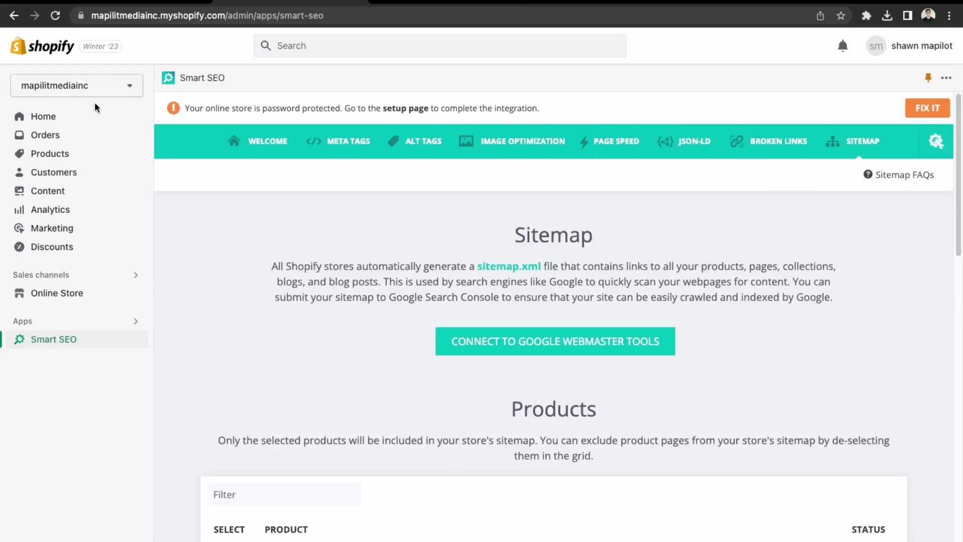
{"action": "left_click", "coordinate": [942, 146]}
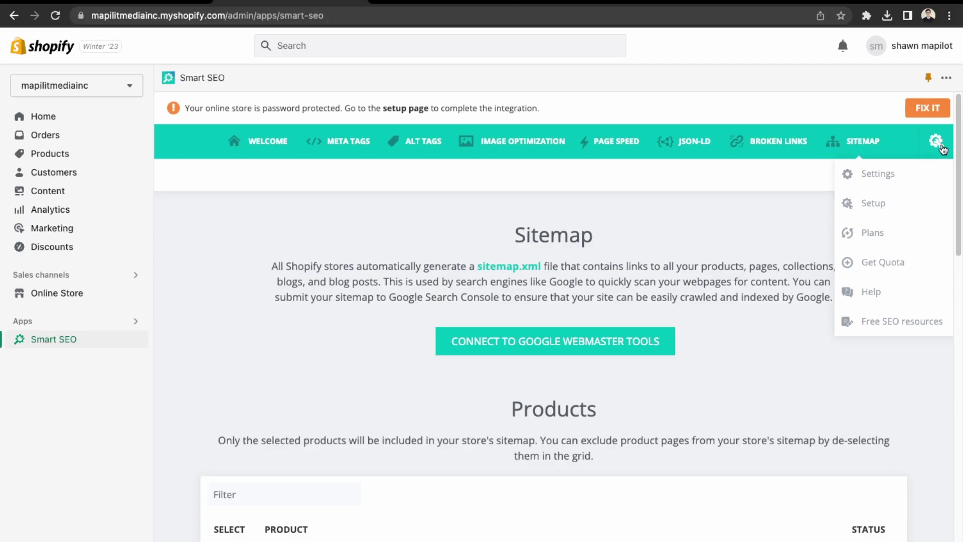
{"action": "left_click", "coordinate": [582, 178]}
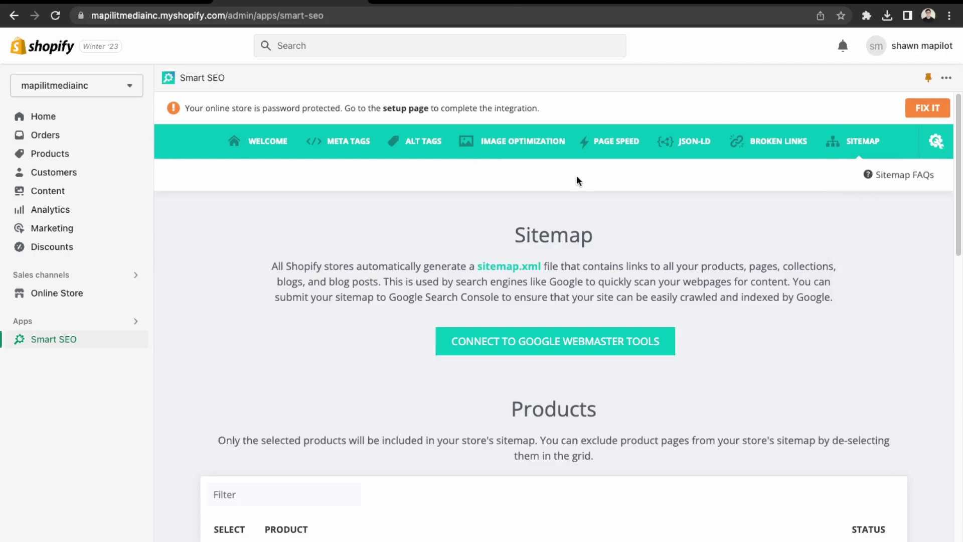